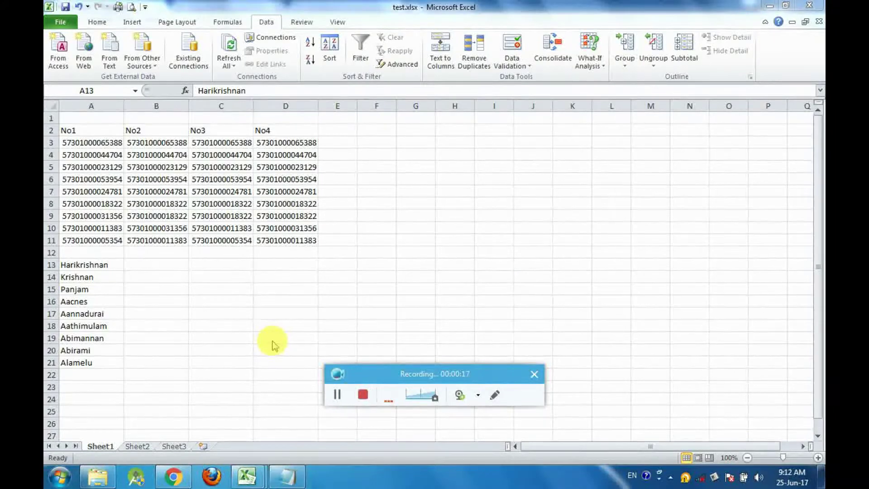
Step: Glance at the formula notes in Notepad, then return to the test.xlsx workbook
click(288, 484)
click(288, 485)
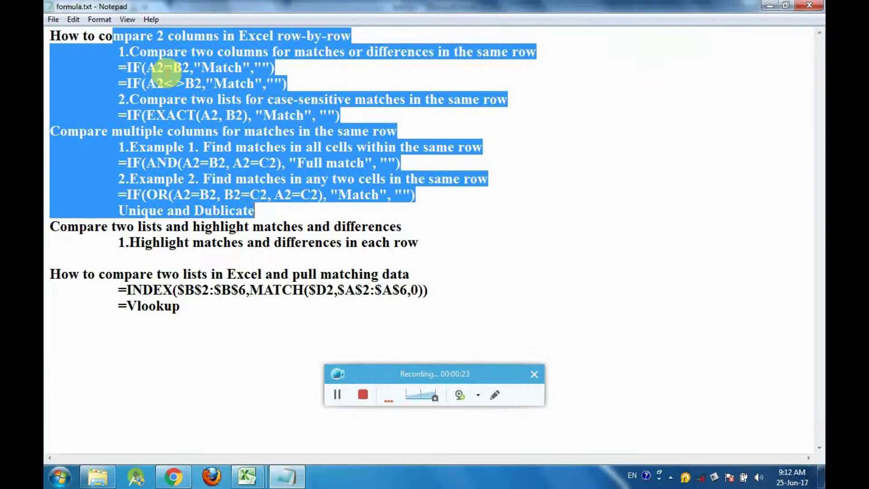
click(256, 476)
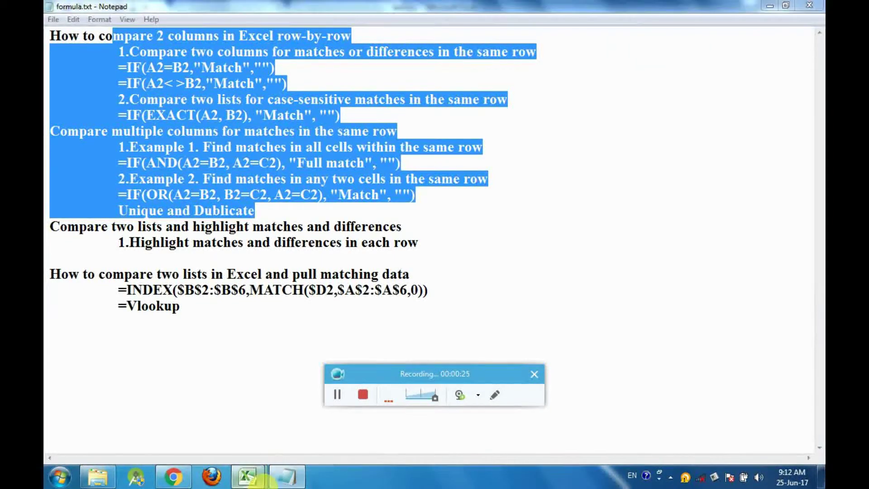
click(269, 408)
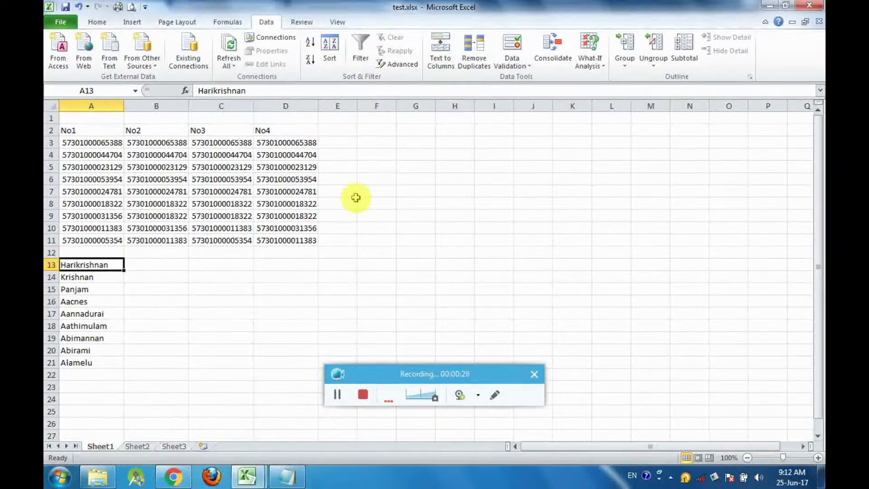
Step: Begin =IF(A3=B3,"M",...) in E3, with M as the true result
click(335, 144)
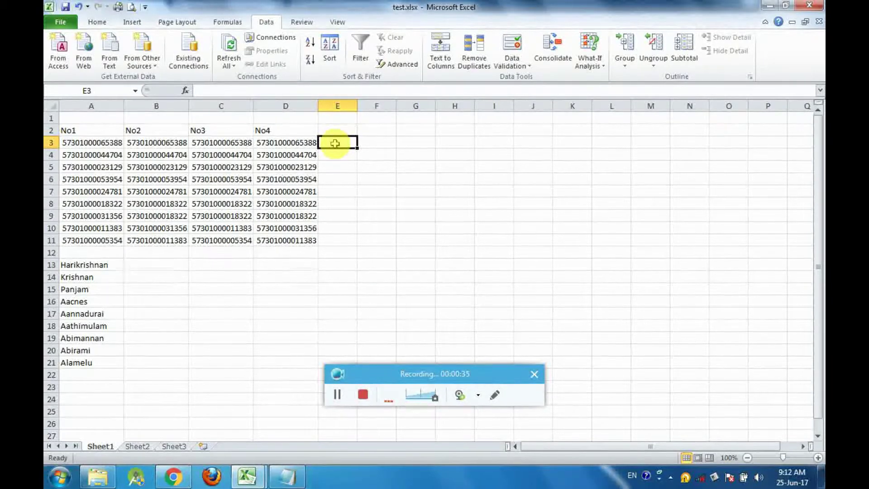
text(=)
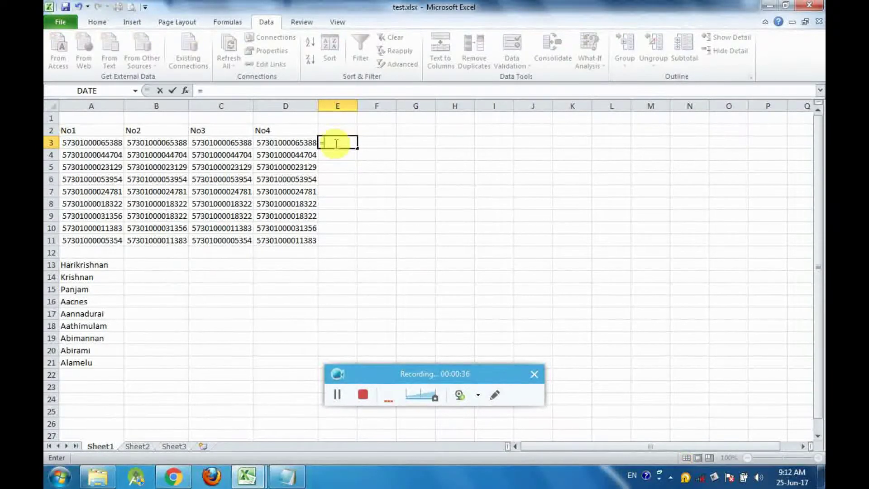
text(if)
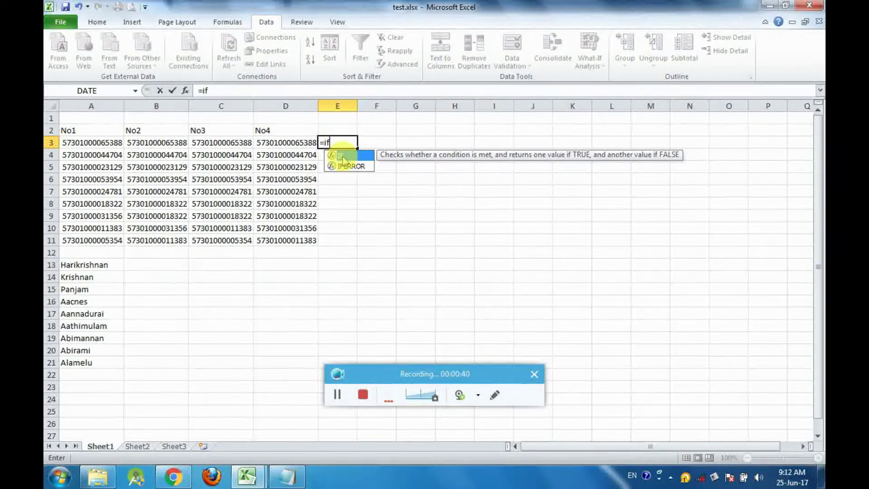
double_click(344, 155)
click(100, 144)
text(=IF(A3=)
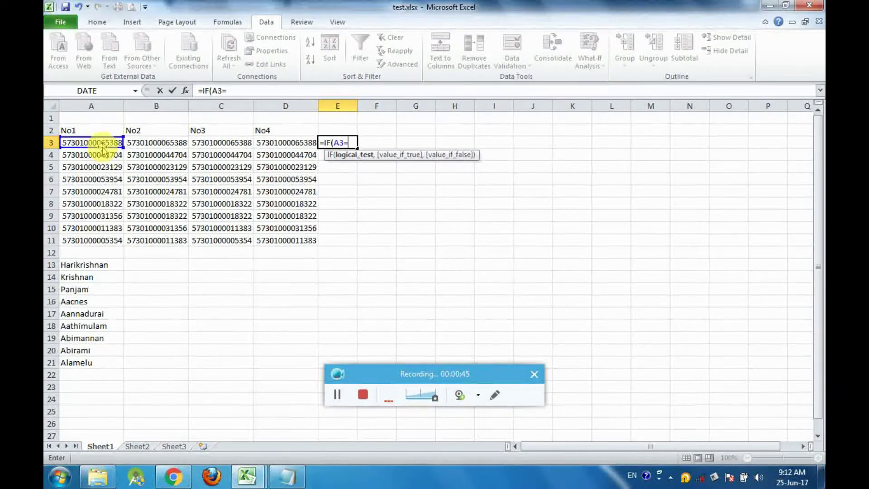
click(152, 143)
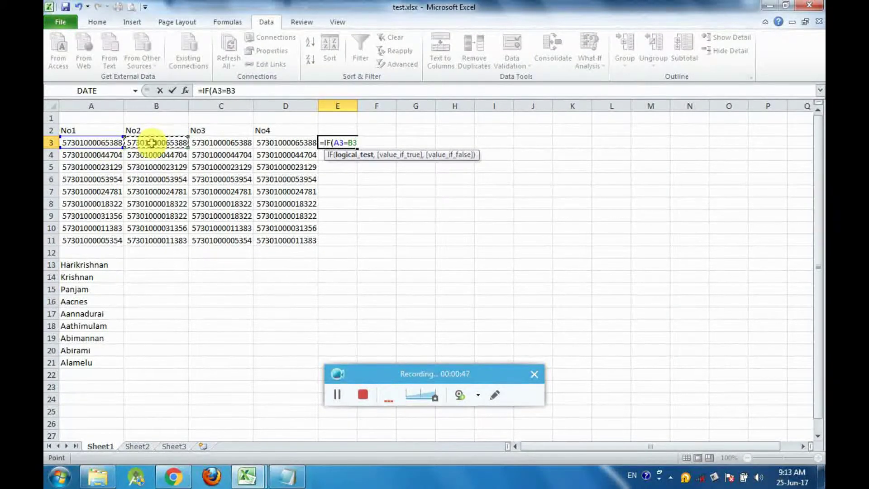
text(,"")
key(F2)
key(Left)
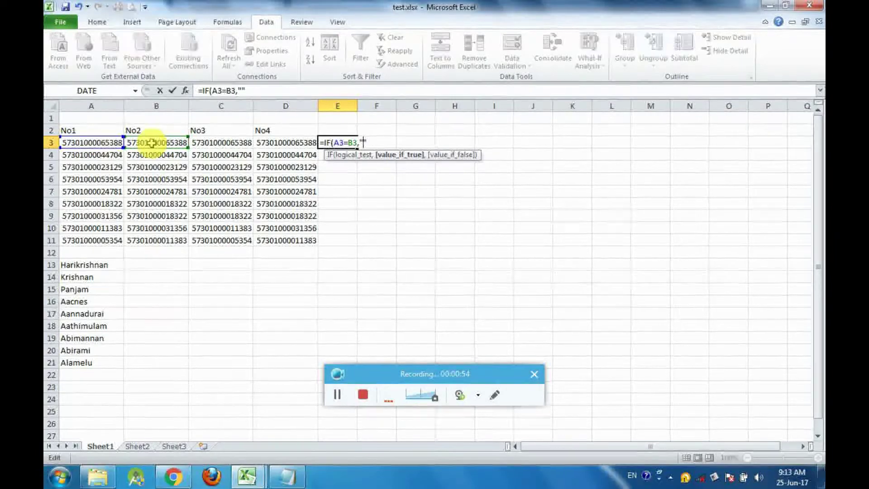
text(M")
text(,"")
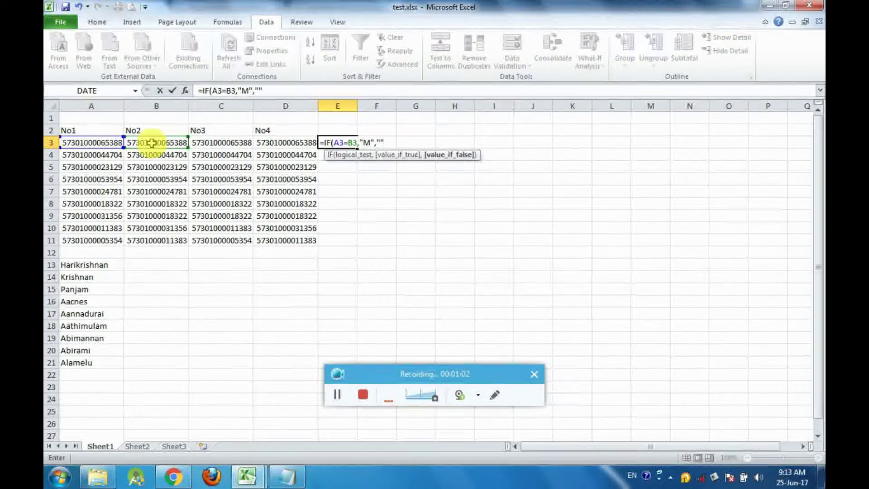
Step: Add NM as the false result, commit E3, and fill it down through row 11
key(Left)
key(Right)
key(F2)
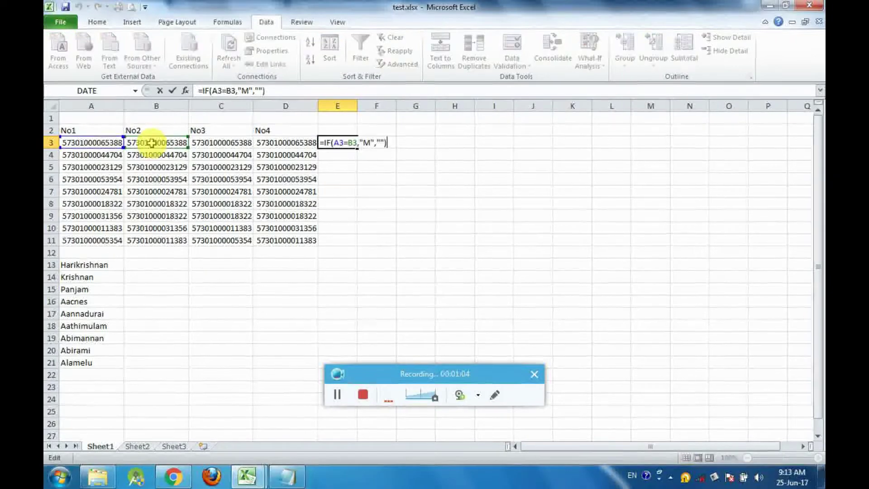
key(Left)
key(Left)
text(N)
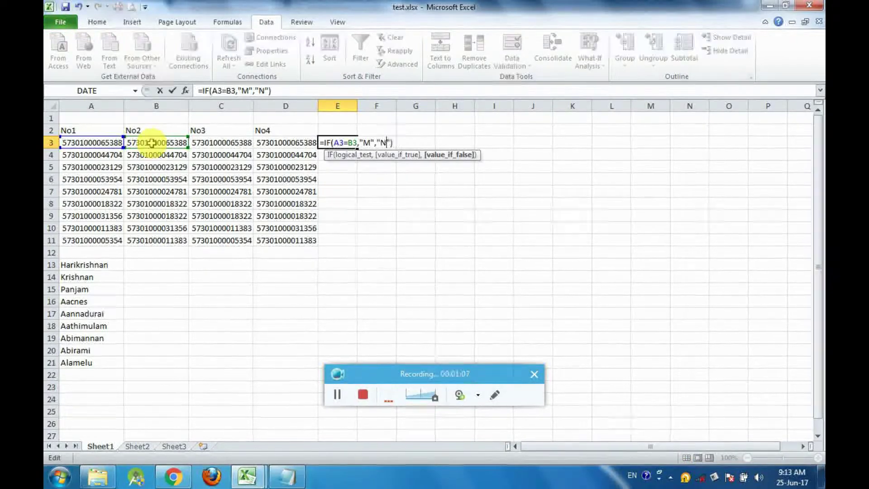
text(M)
key(Return)
key(Up)
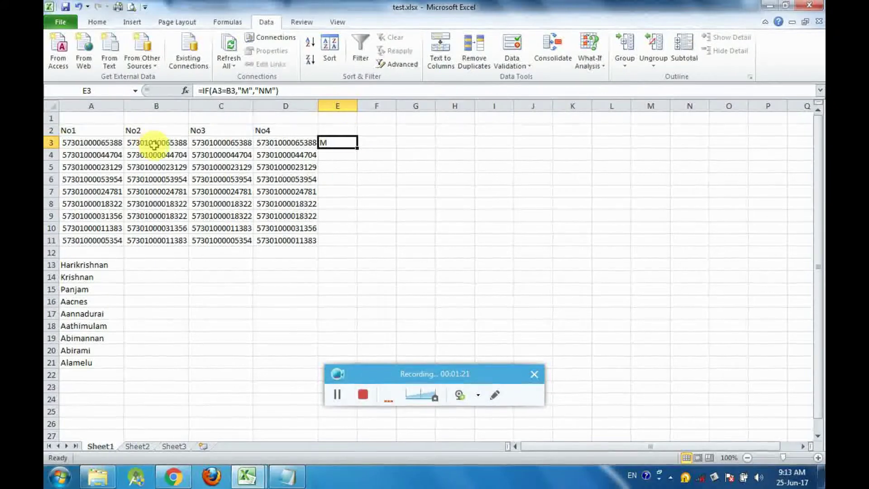
drag(358, 148, 351, 242)
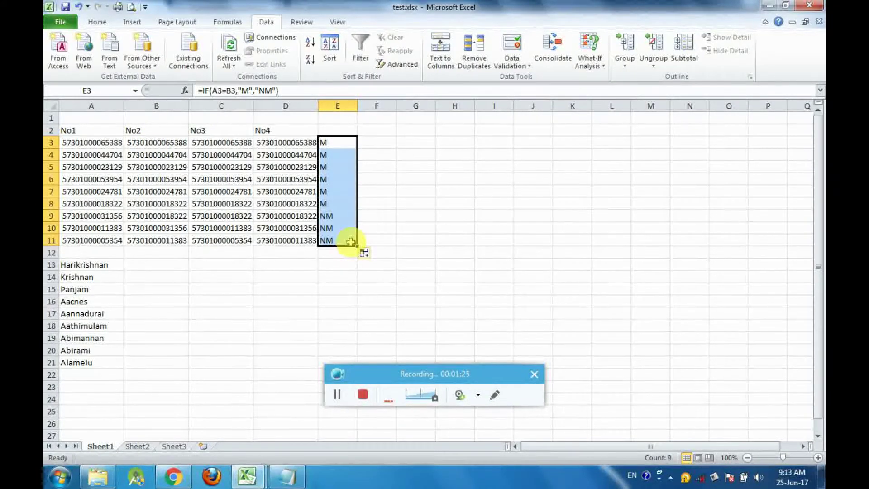
Step: Review E3's =IF(A3=B3,"M","NM") formula, then move to F3
click(330, 145)
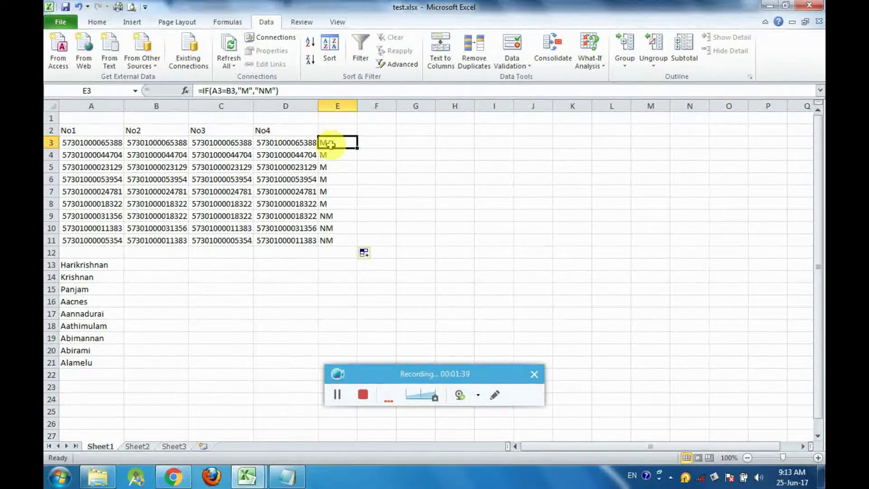
key(Right)
click(331, 144)
key(Right)
Step: Enter =IF(A3<>B3,"M",NM"" in F3, which Excel rejects with a formula error
text(=)
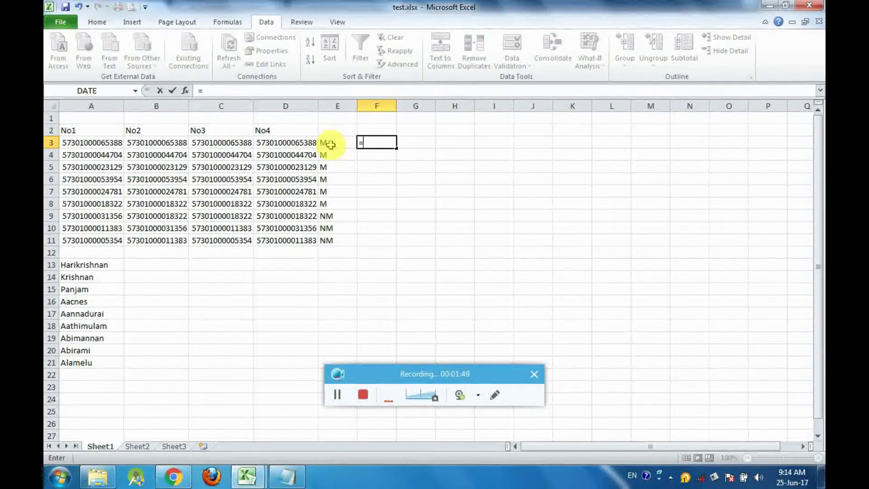
text(if)
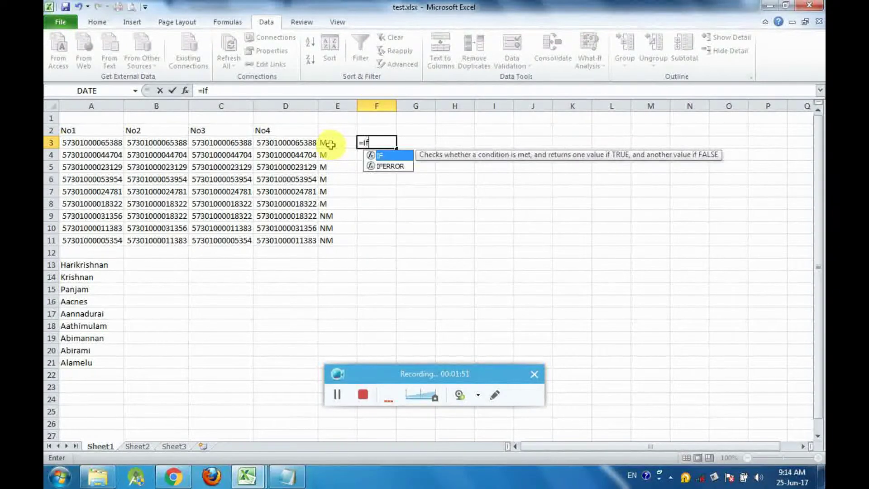
double_click(385, 155)
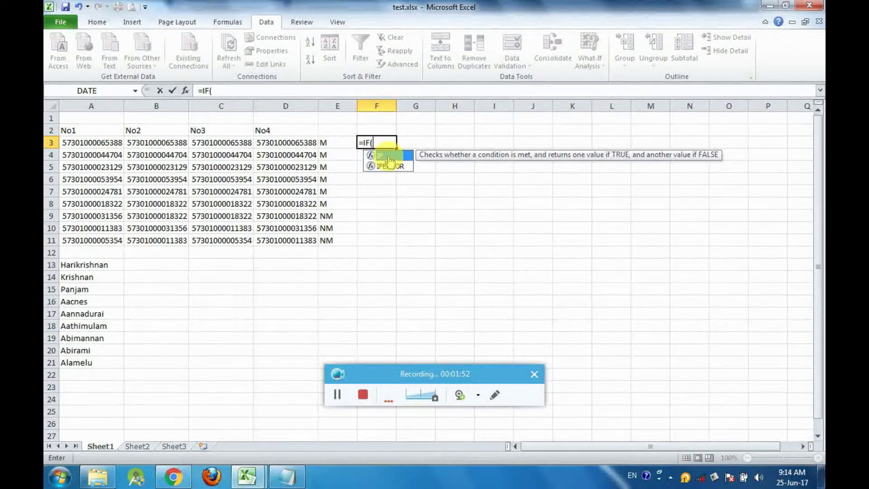
click(104, 144)
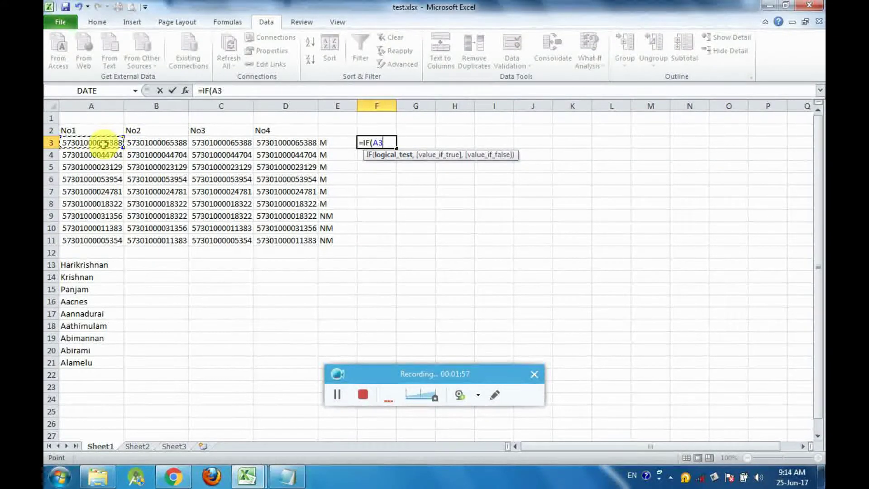
text(<>)
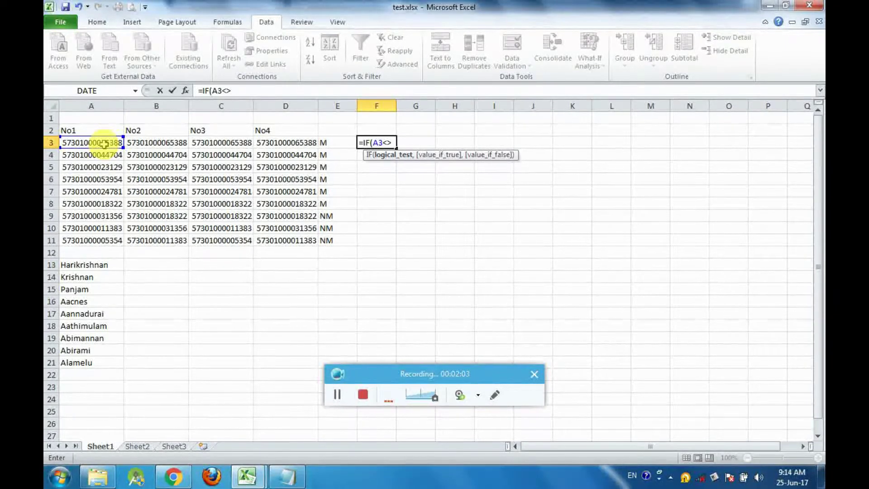
click(145, 144)
text(,")
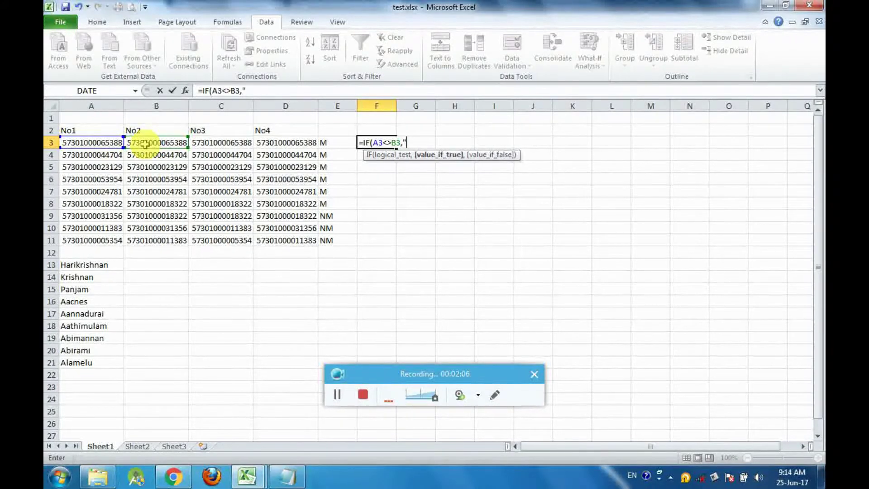
text(M",NM"")
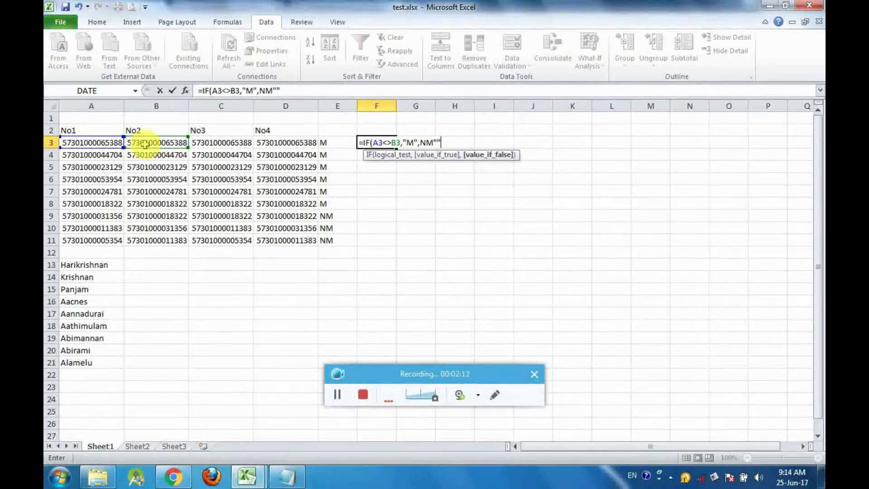
key(Return)
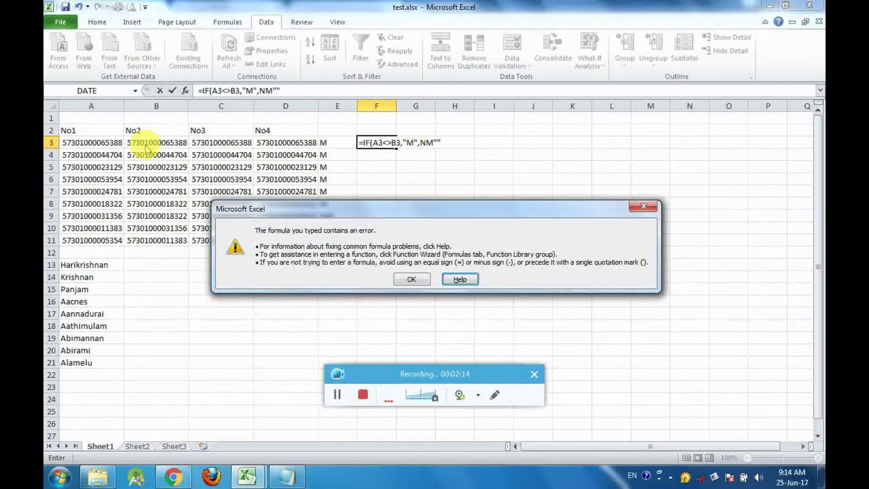
Step: Dismiss the error and retry F3 with a closing parenthesis, which fails again
key(Escape)
key(End)
text())
key(Return)
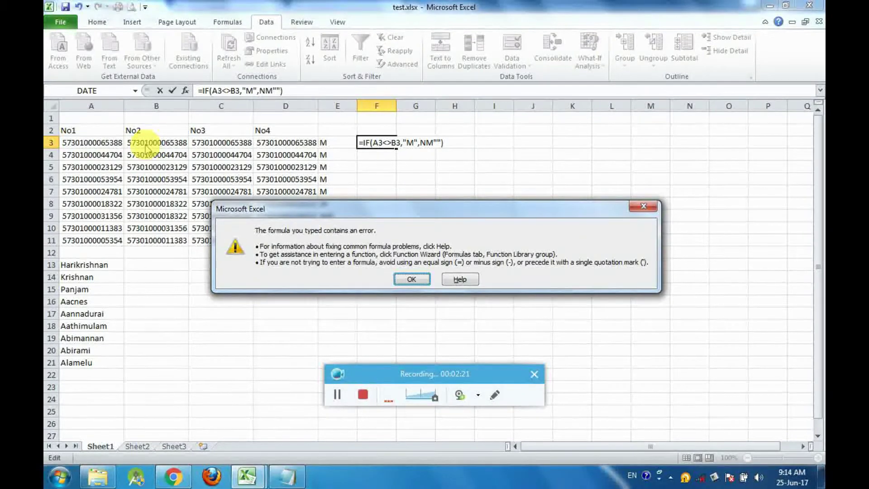
key(Escape)
Step: Correct F3 to =IF(A3<>B3,"NM","M") and commit it
key(Right)
key(BackSpace)
key(Left)
key(Left)
key(Left)
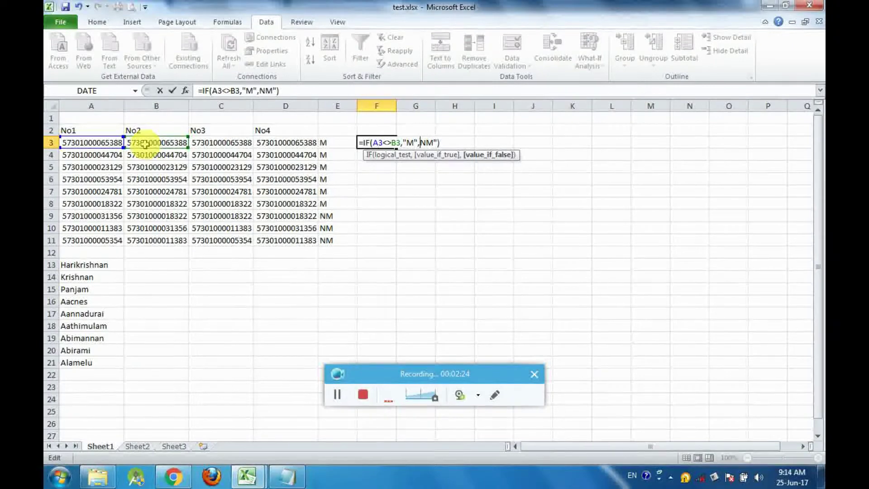
key(Delete)
key(Left)
key(Left)
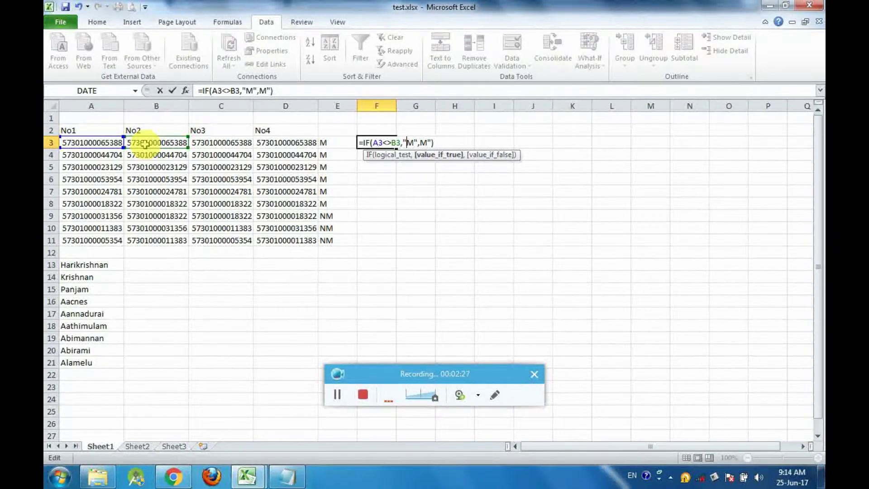
text(N)
key(Right)
key(Right)
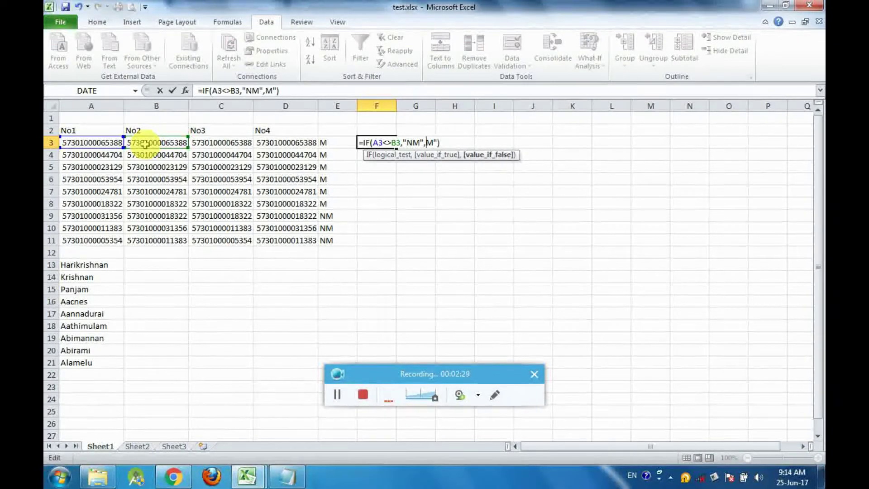
text(")
key(End)
key(Return)
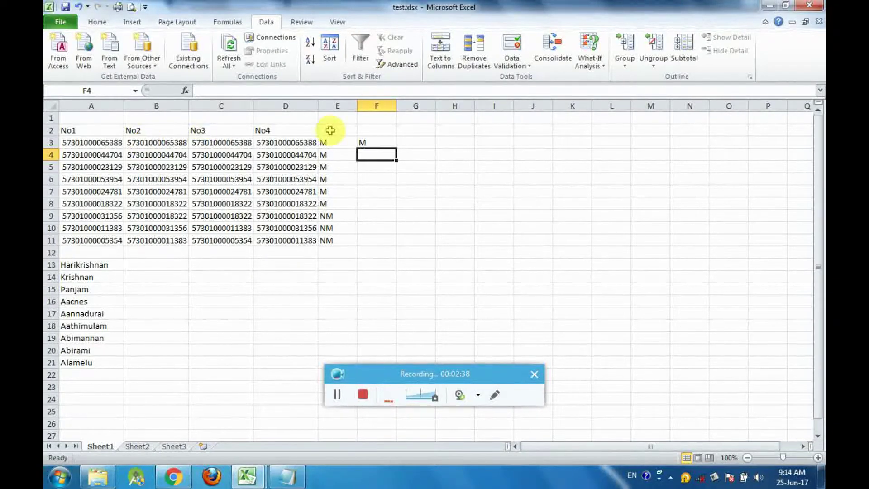
click(369, 142)
Step: Fill F3's formula down through F11 and compare its <> test with E3's formula
drag(397, 149, 389, 247)
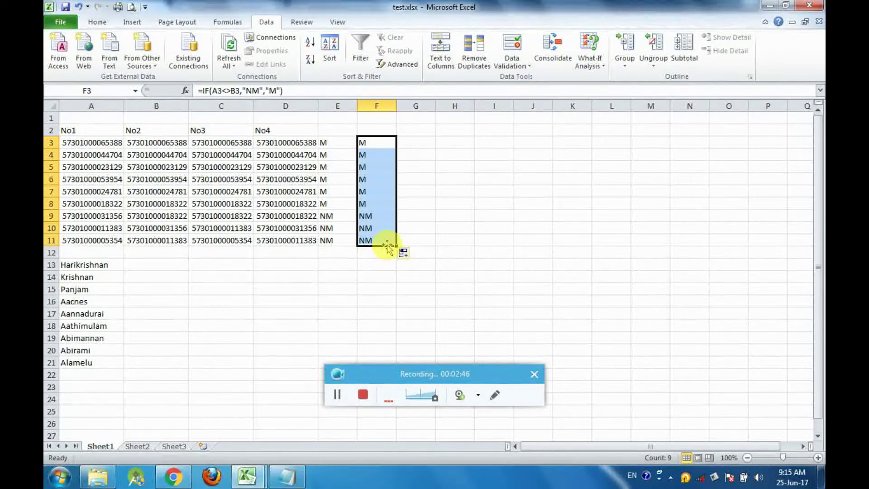
click(228, 90)
double_click(227, 90)
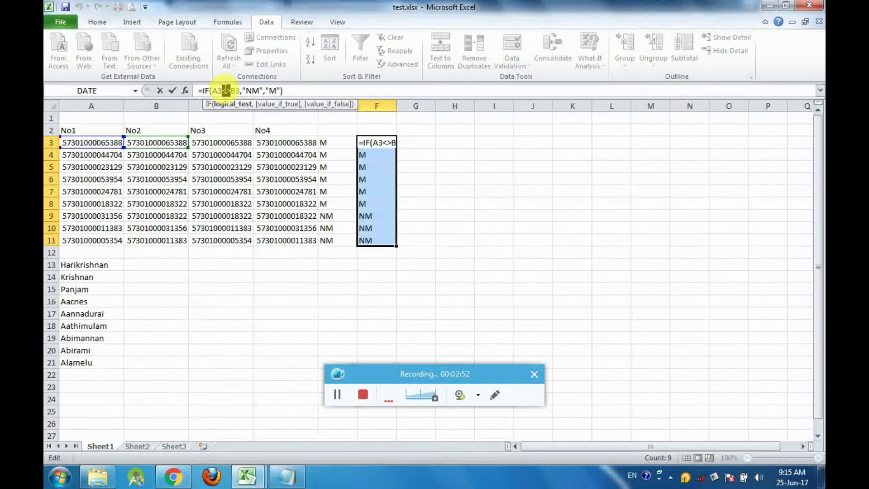
click(333, 143)
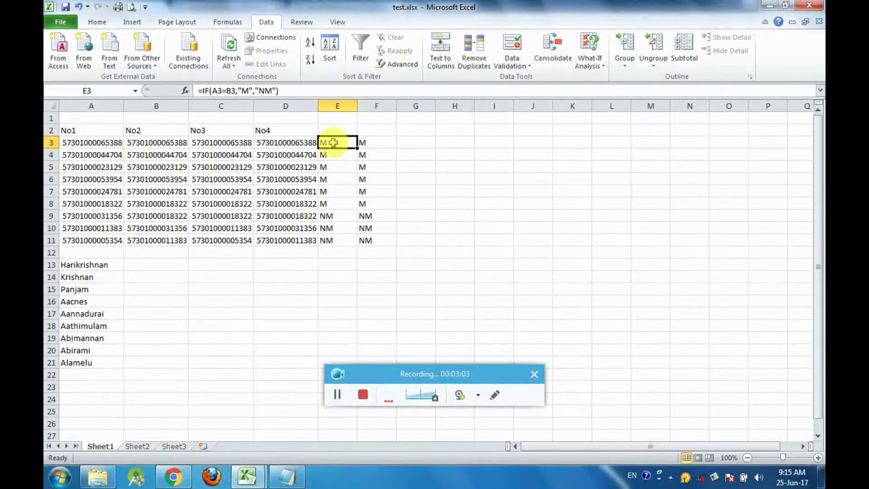
click(417, 145)
Step: Start =IF(A3 in G3, then switch to the Notepad formula notes
text(=)
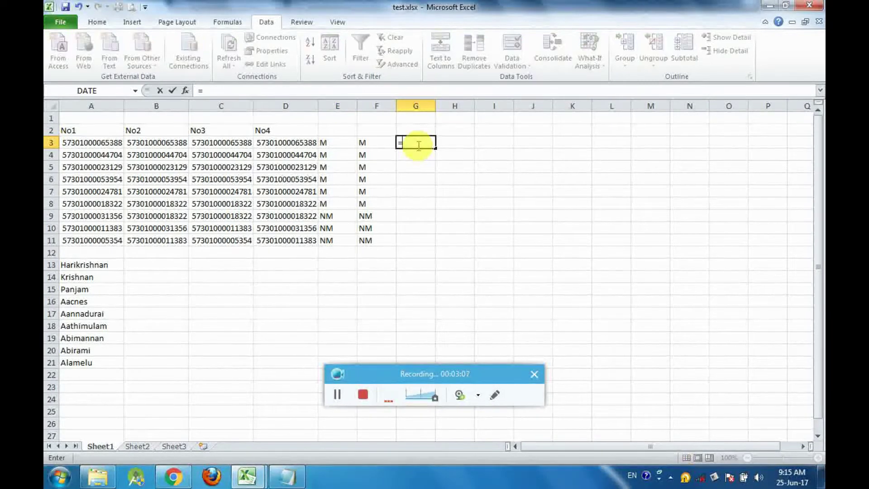
text(if)
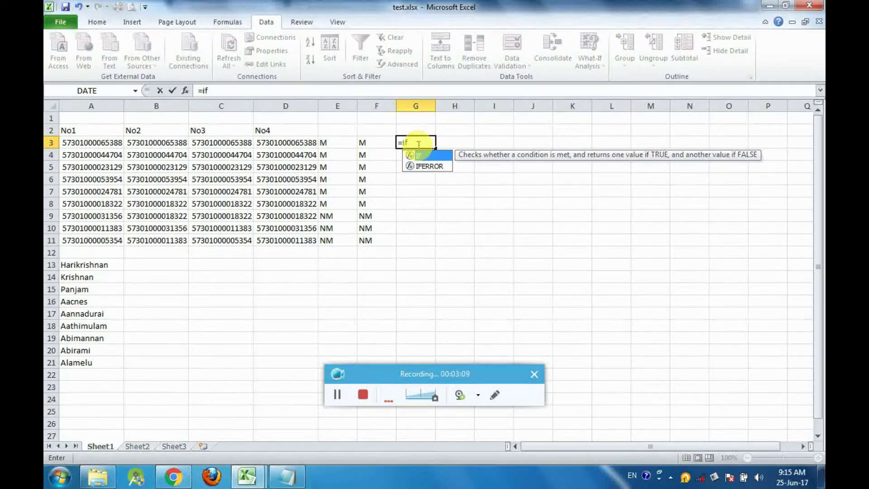
double_click(421, 156)
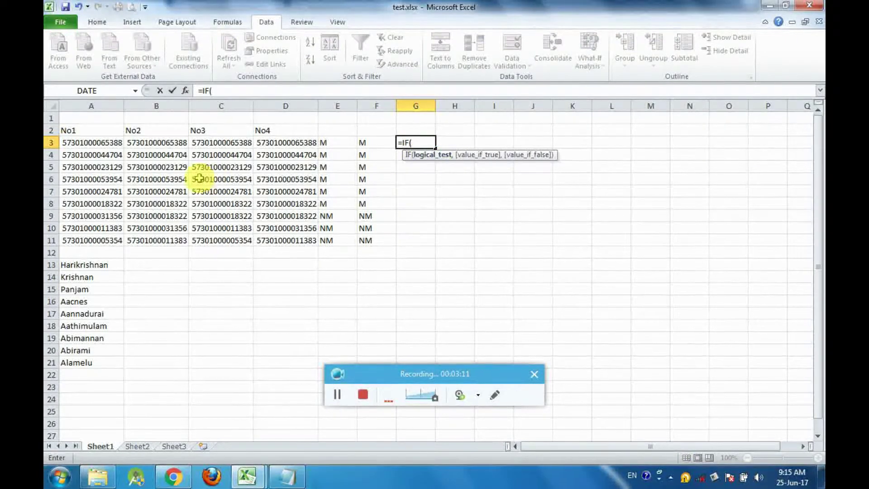
click(88, 143)
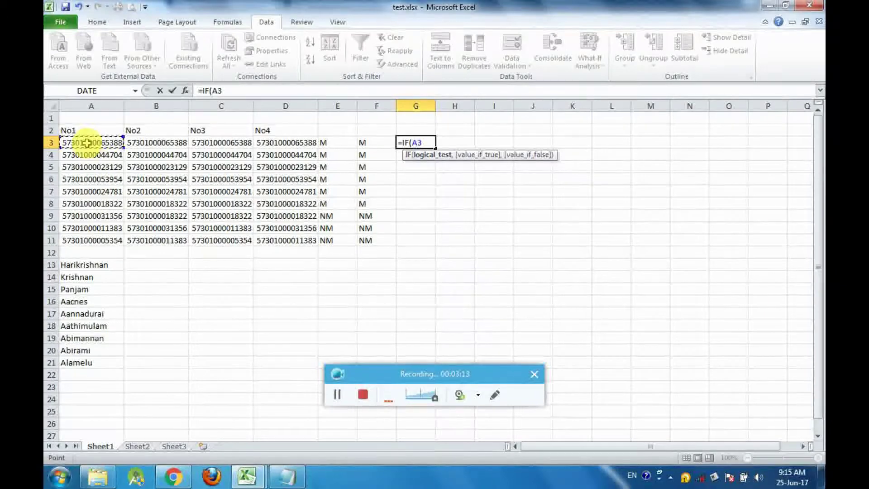
click(289, 477)
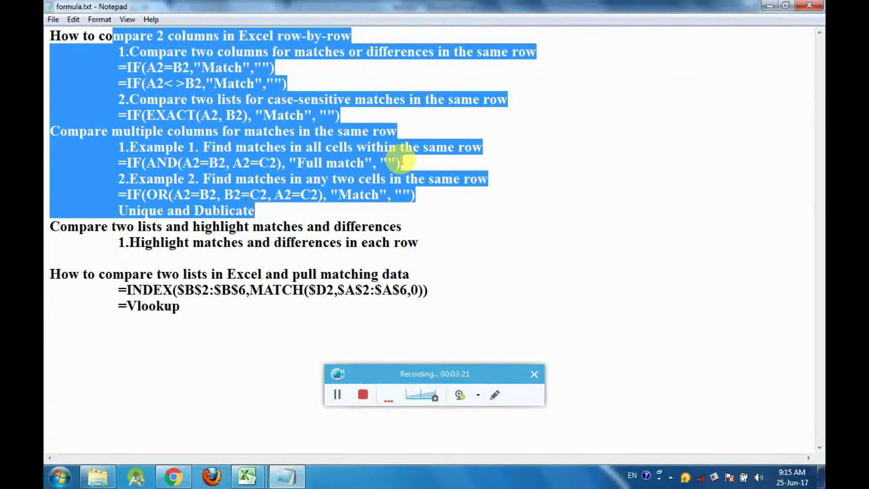
Step: Review the IF(AND…) and IF(OR…) example formula lines in the Notepad notes
click(402, 162)
key(shift+Home)
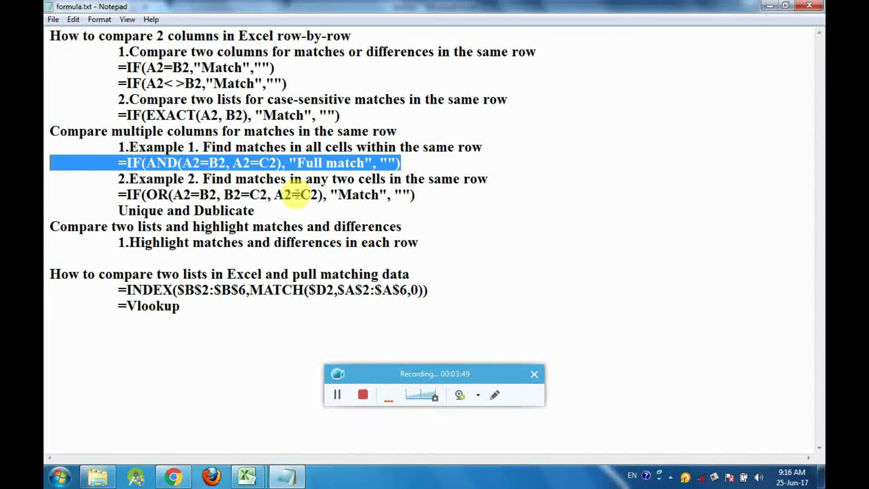
drag(168, 195, 414, 202)
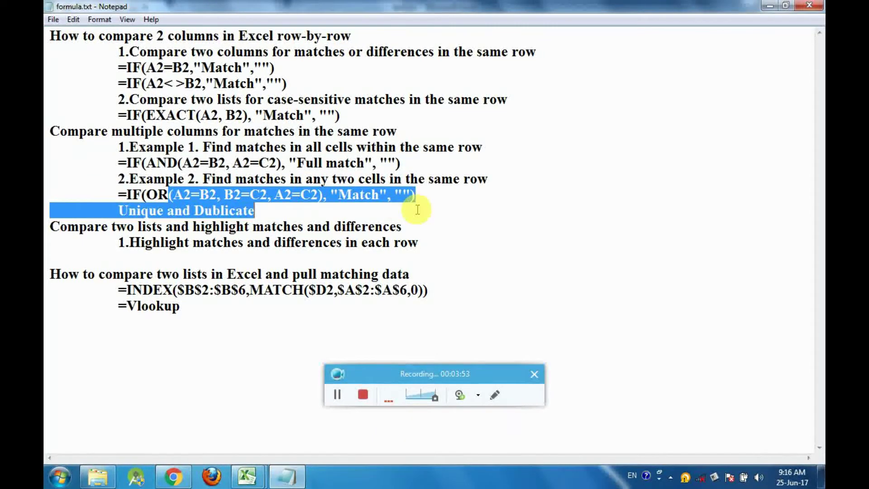
click(413, 195)
key(shift+Home)
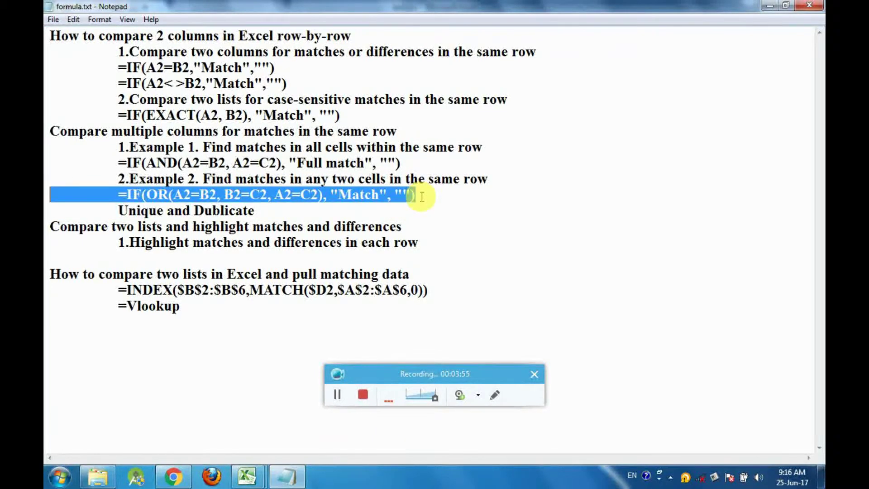
click(250, 479)
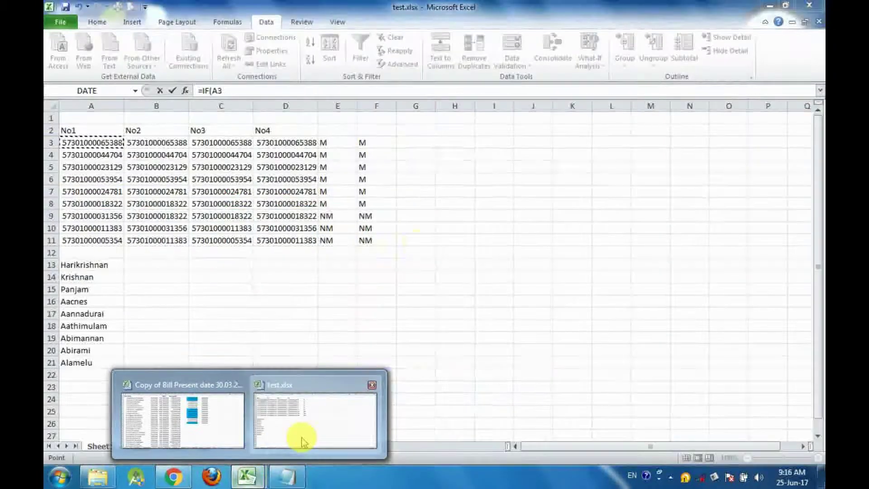
Step: Back in Excel, restart G3 as =IF(AND(A3=B3, with the first condition
click(302, 441)
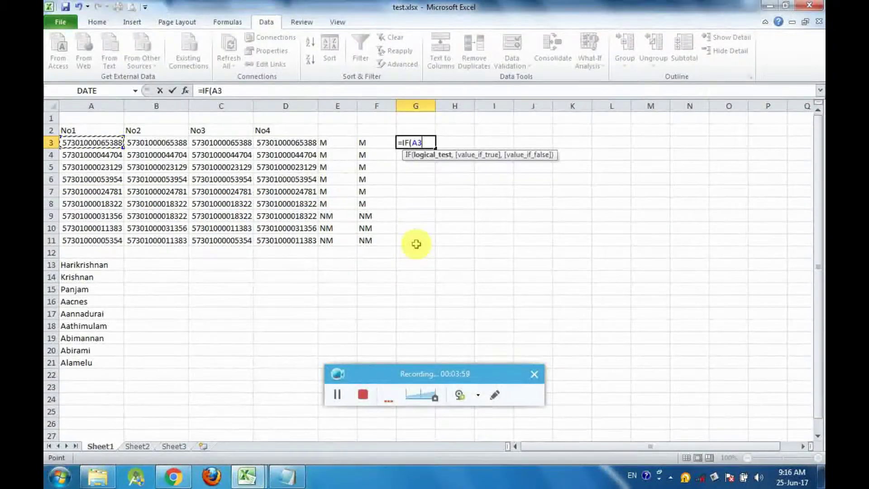
key(Escape)
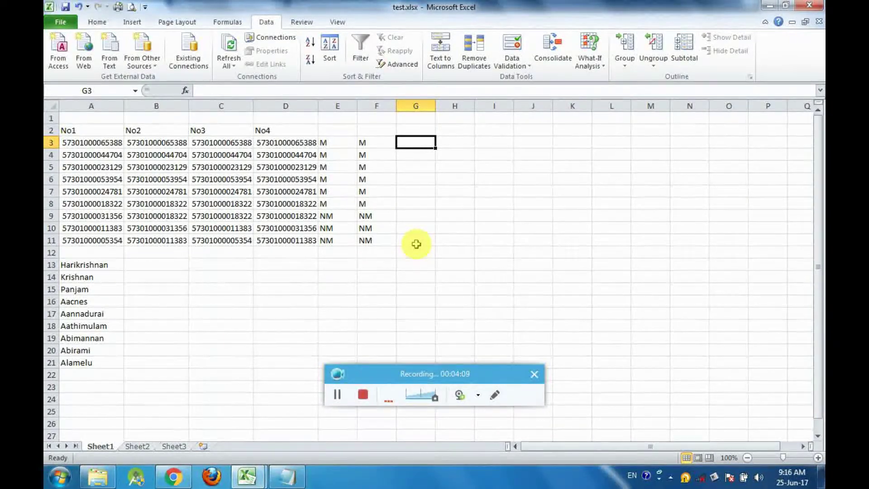
text(=if)
double_click(421, 156)
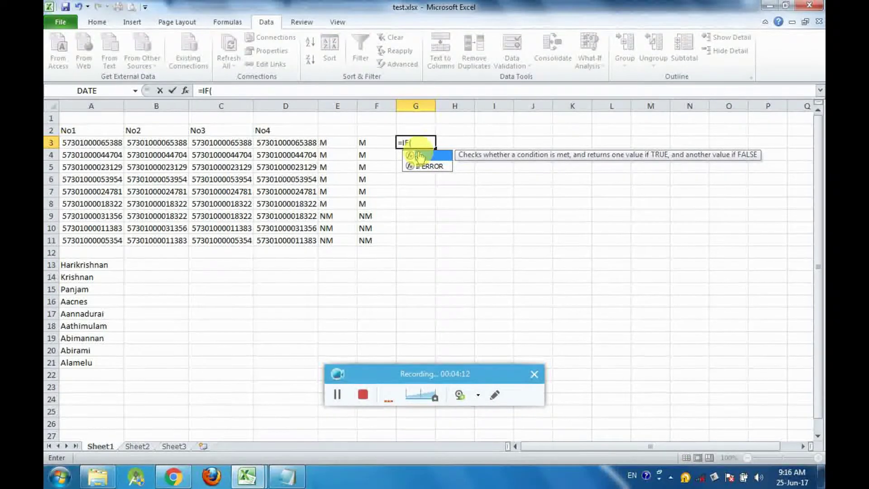
text(a)
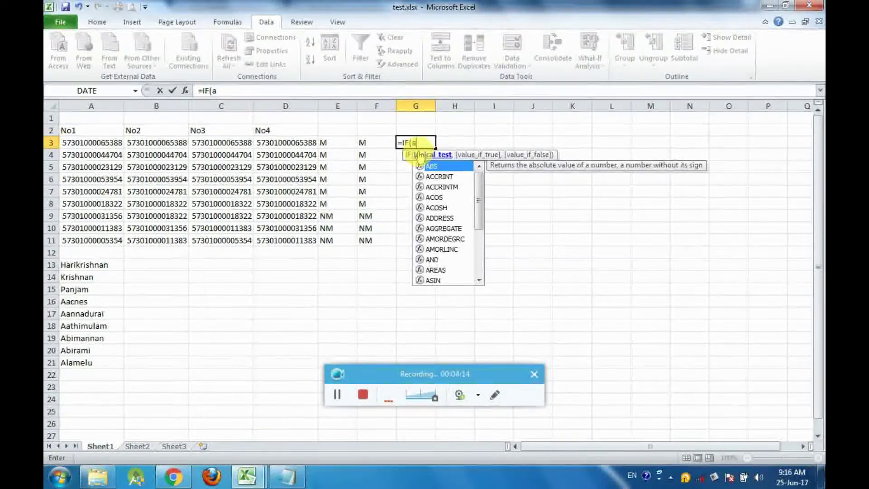
text(nd)
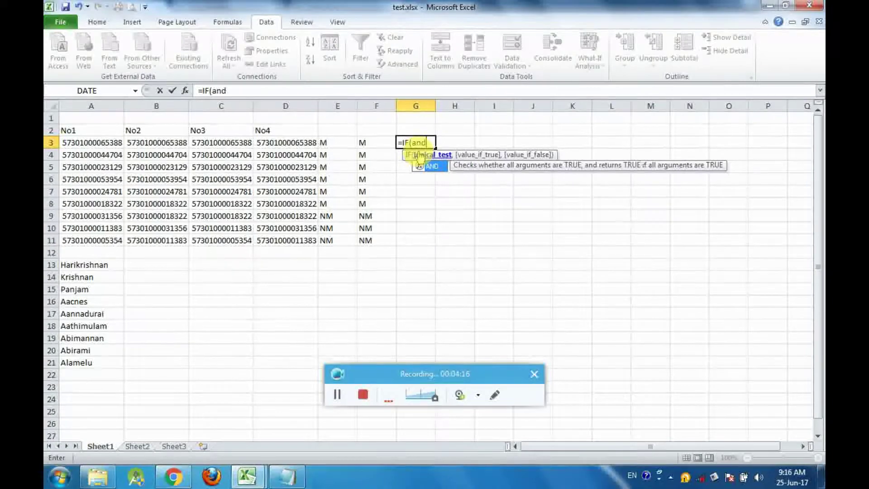
double_click(432, 167)
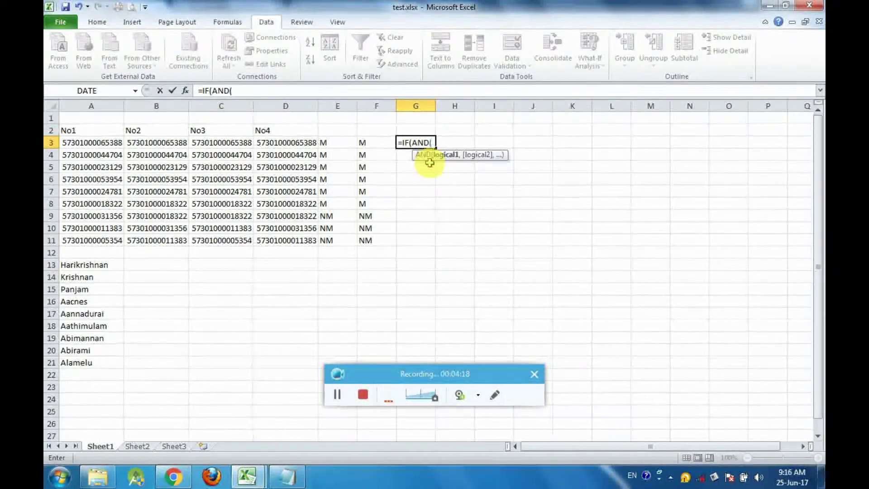
click(106, 144)
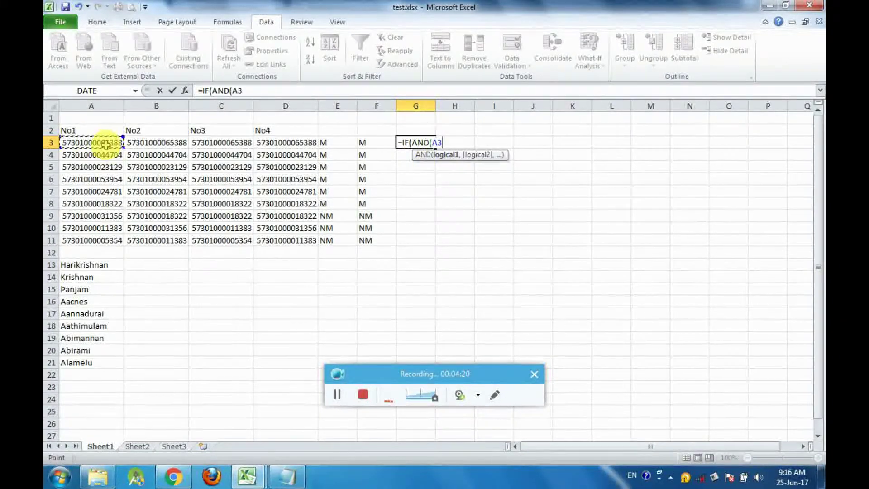
text(=)
click(153, 143)
text(,)
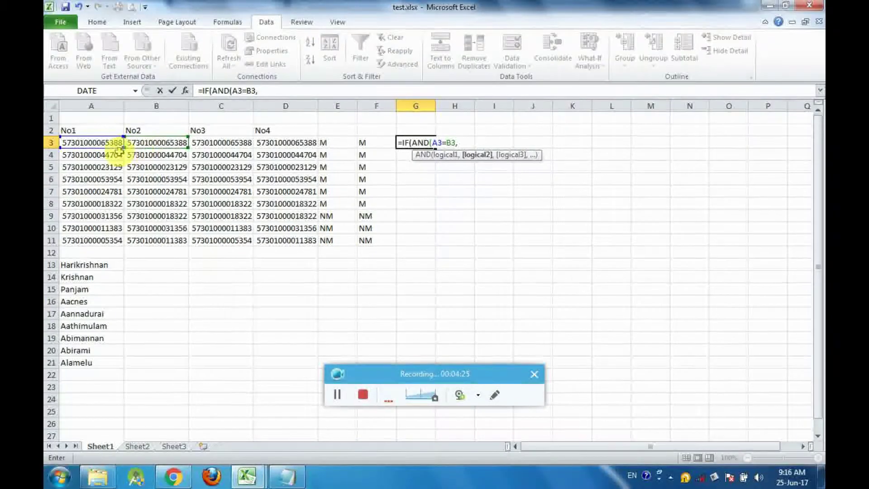
Step: Add conditions A3=C3 and A3=D3 with results "M" and "NM", and commit G3
click(95, 143)
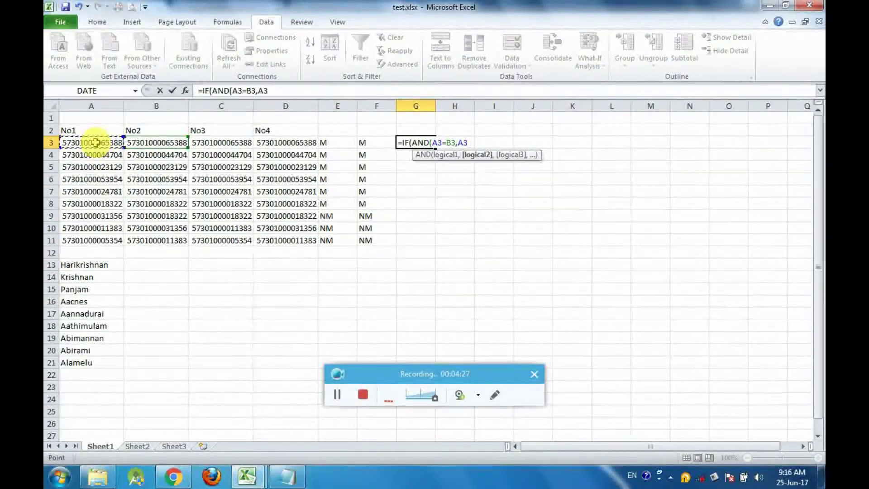
text(=)
click(203, 144)
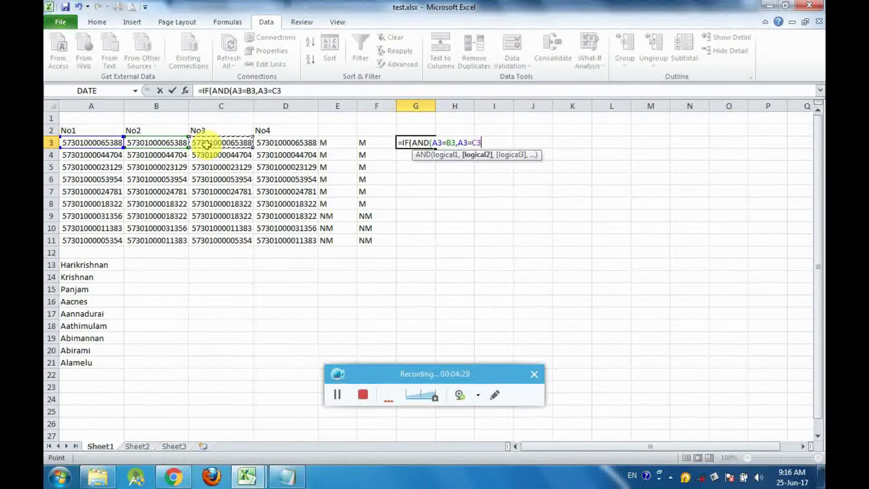
text(,)
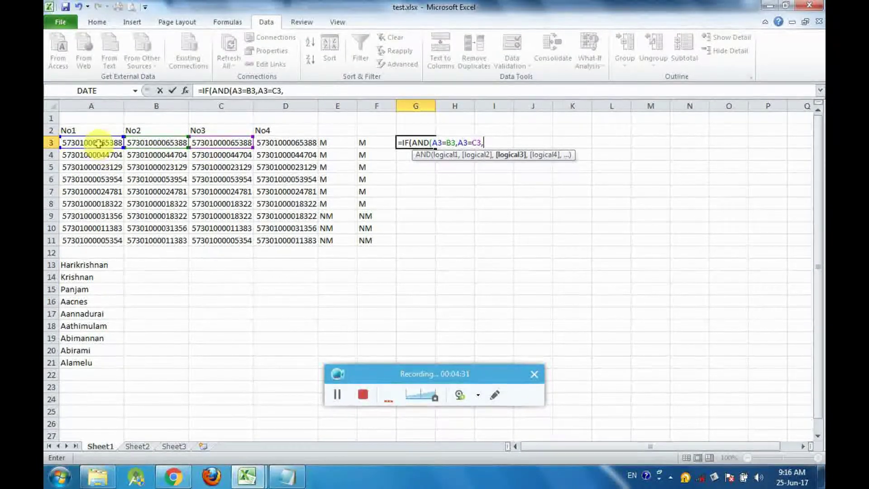
click(99, 143)
text(=)
click(292, 145)
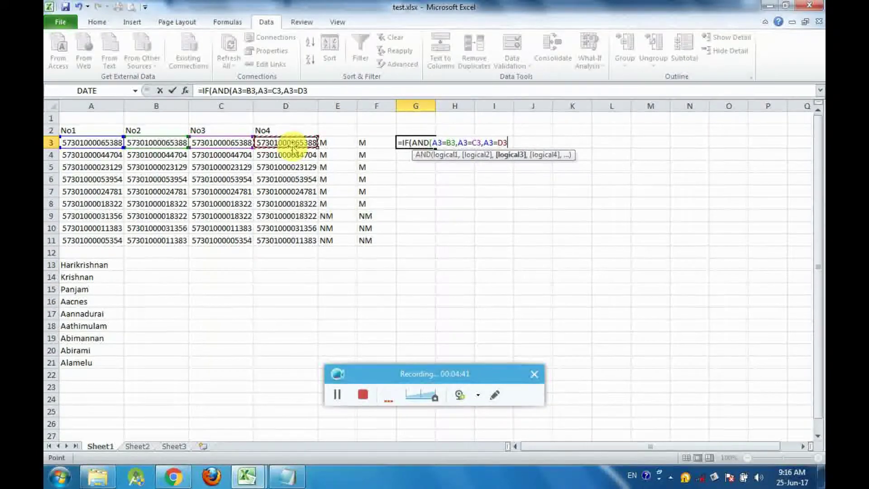
text())
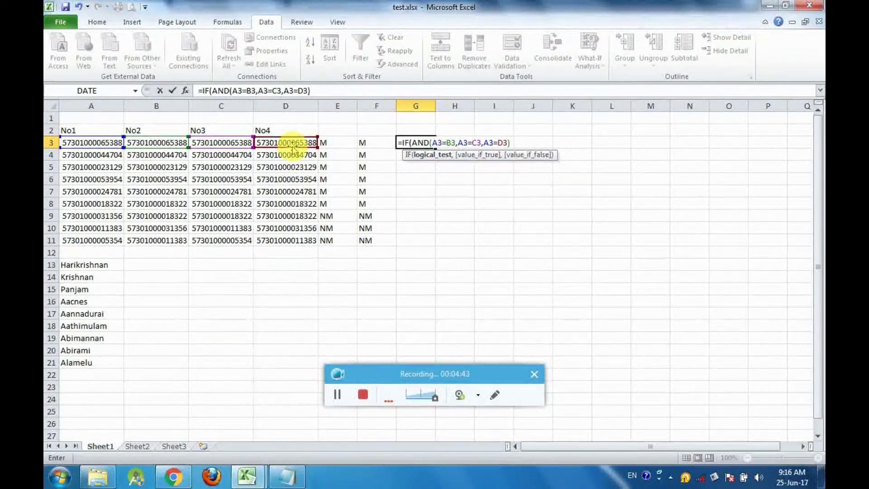
text(,")
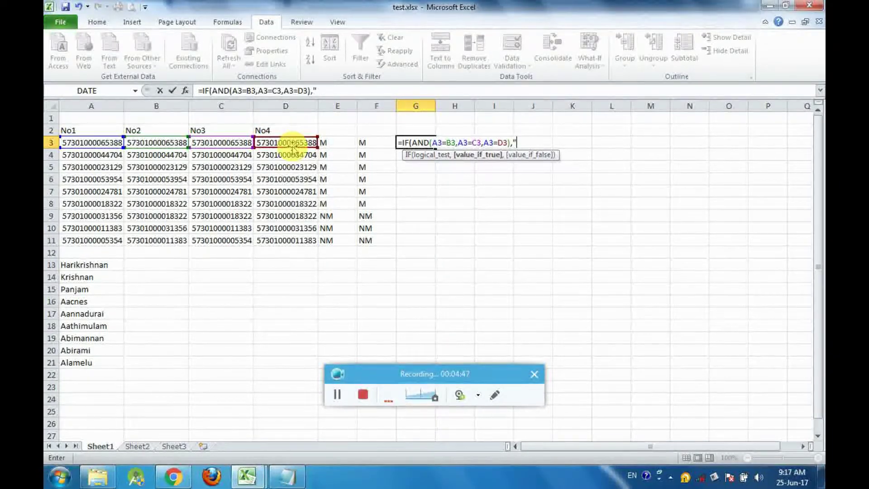
text(M)
text(",)
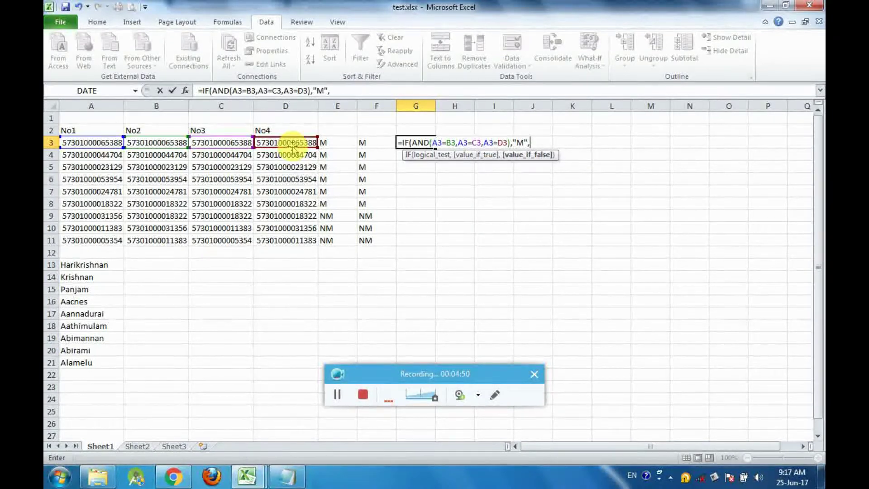
text(NM)
text(")
key(Left)
text(")
text())
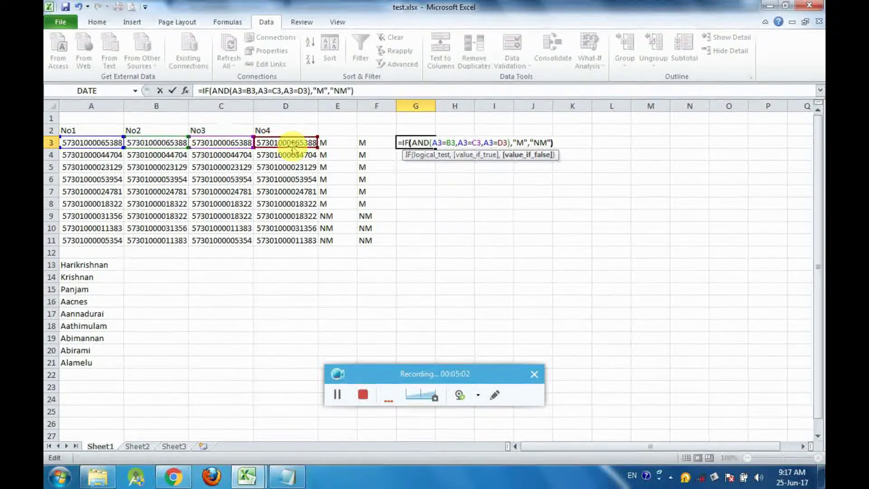
key(Return)
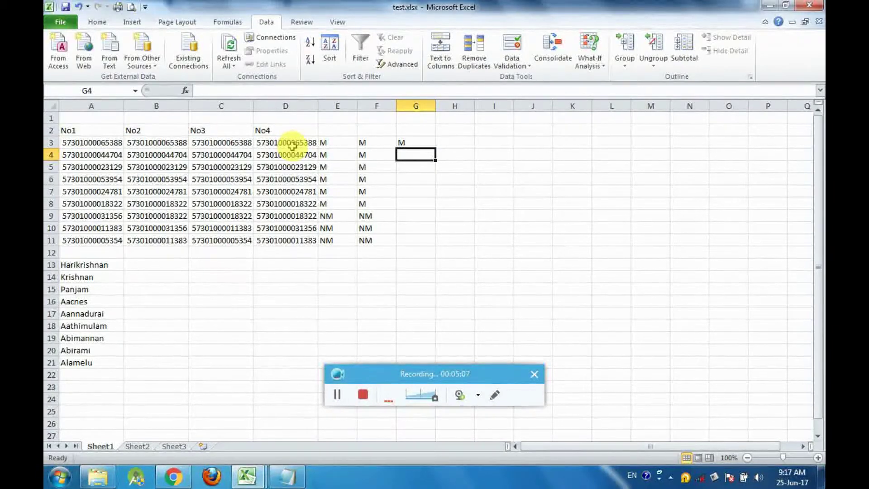
Step: Double-click G3's fill handle to copy the AND formula down to G11
click(105, 144)
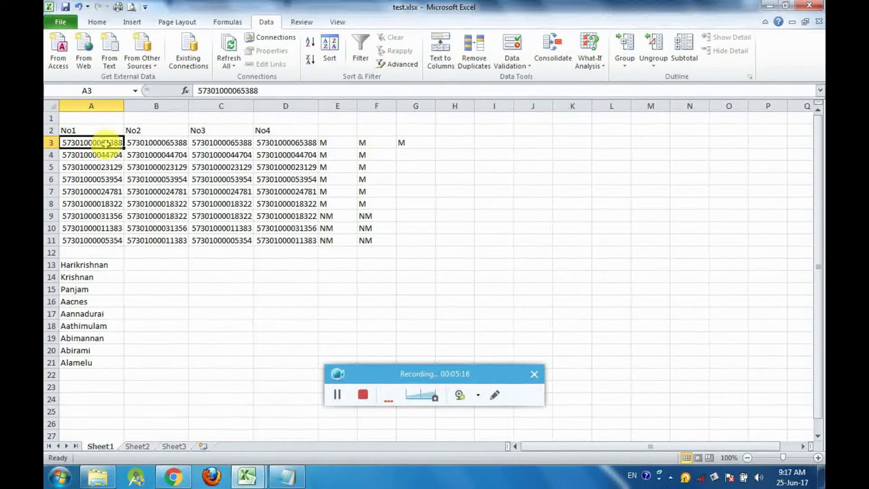
click(412, 142)
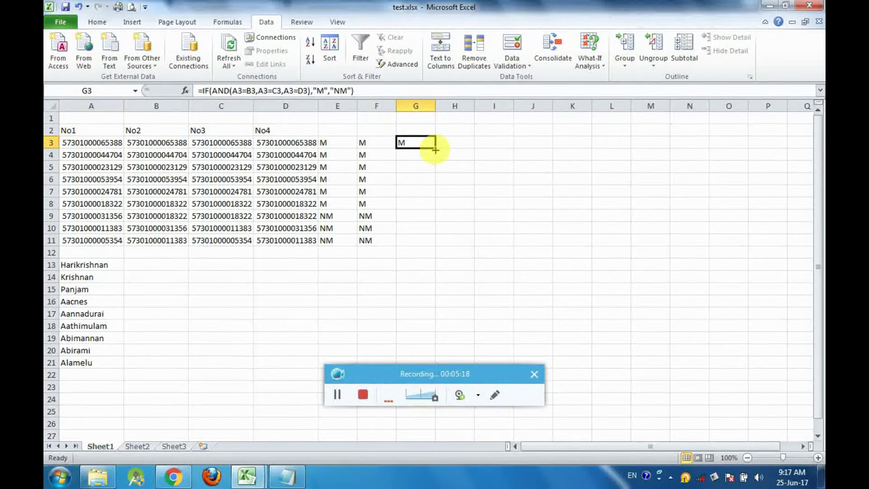
double_click(435, 149)
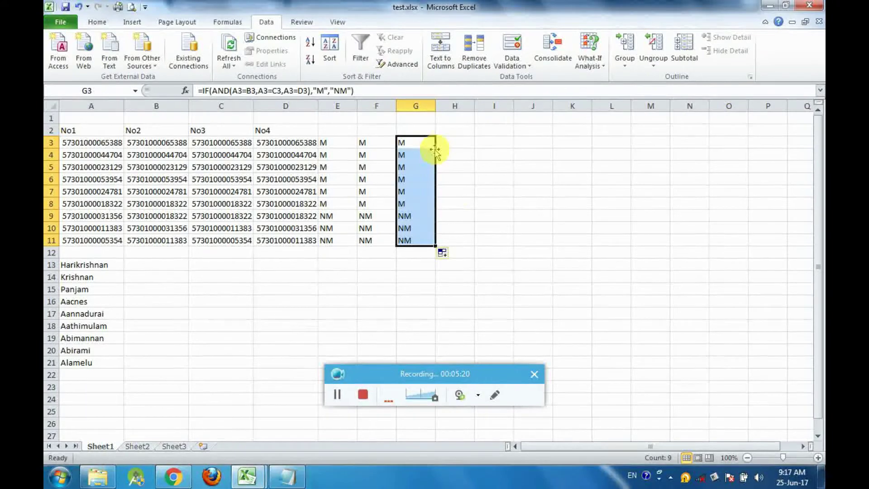
click(461, 191)
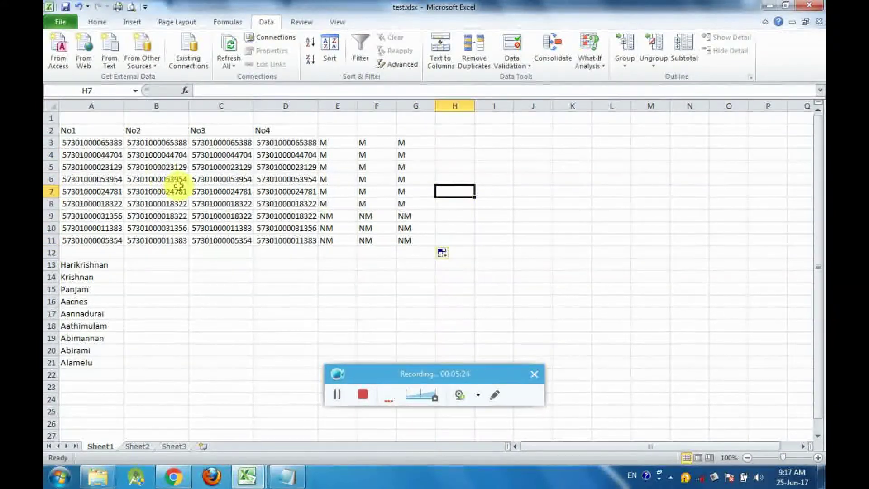
Step: Copy B5:B10 and paste at B3, then undo that paste
drag(161, 167, 160, 228)
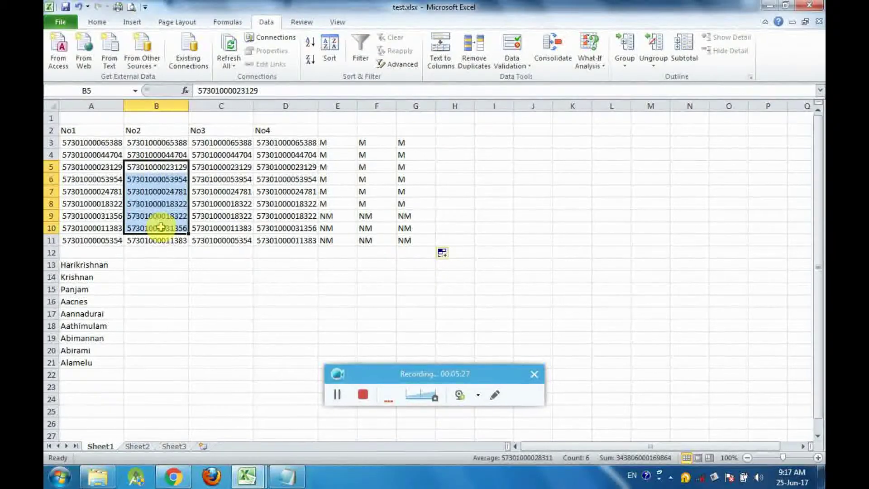
key(ctrl+c)
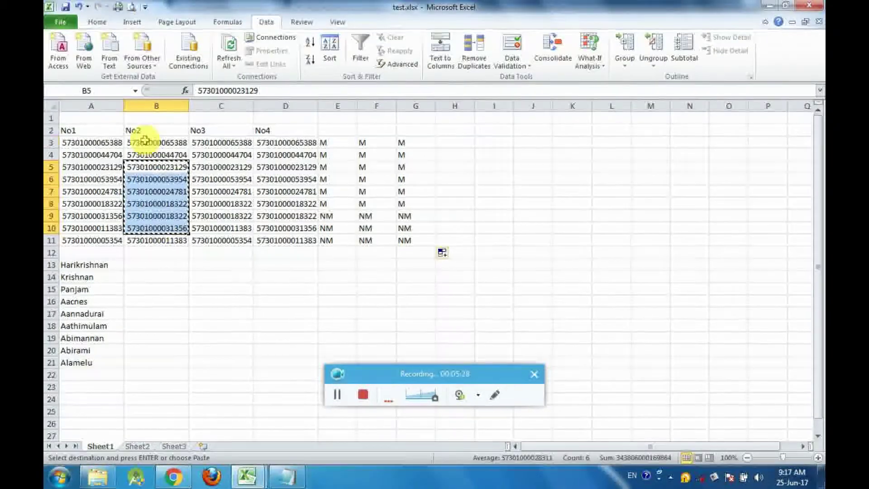
click(144, 140)
key(ctrl+v)
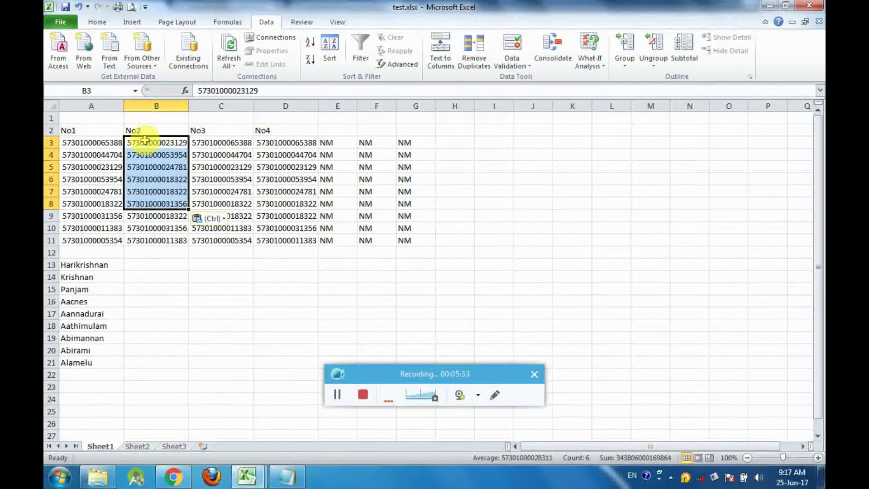
key(ctrl+z)
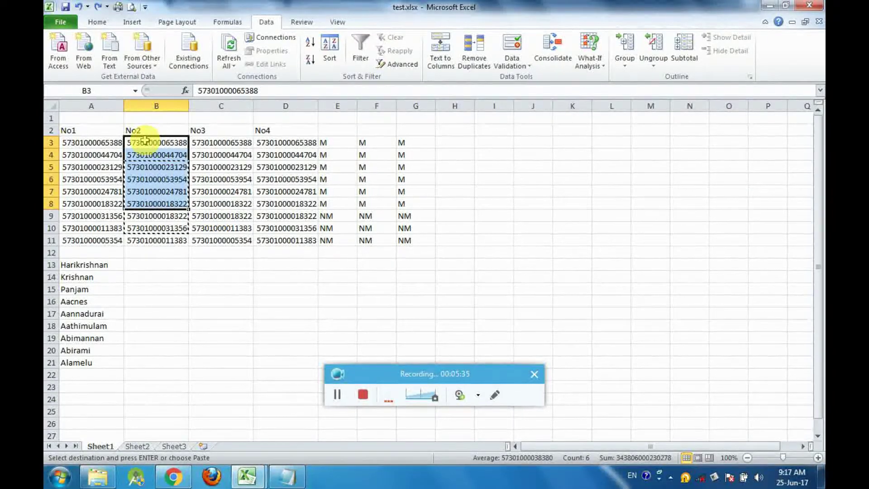
Step: Paste B6:B8 into C5:C7 and D3:D5, then check the AND result in G4
drag(167, 206, 159, 172)
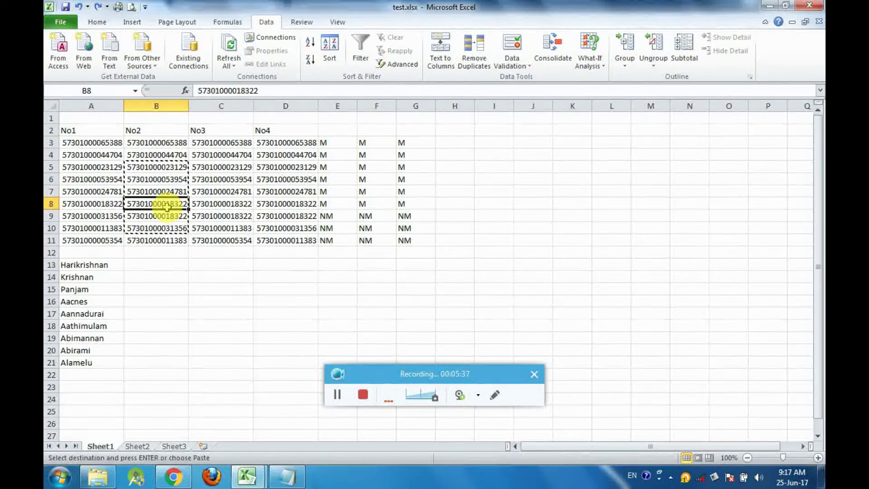
key(Escape)
drag(160, 172, 162, 176)
key(ctrl+c)
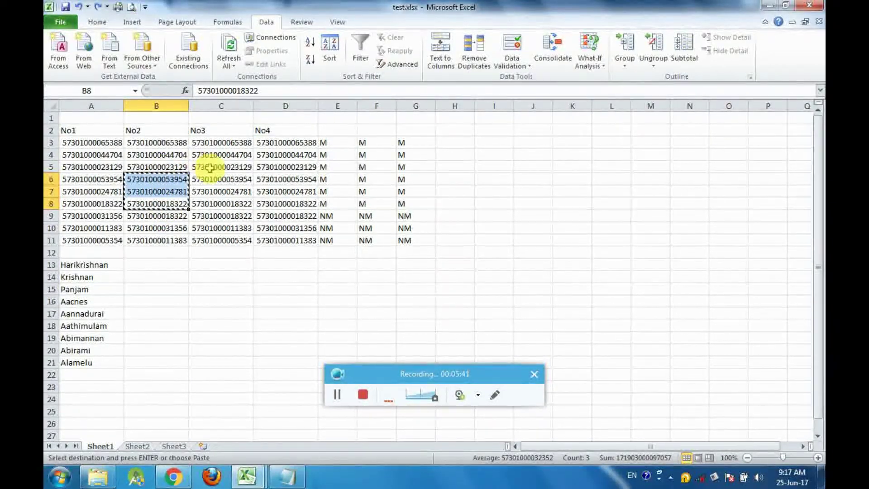
click(210, 167)
key(ctrl+v)
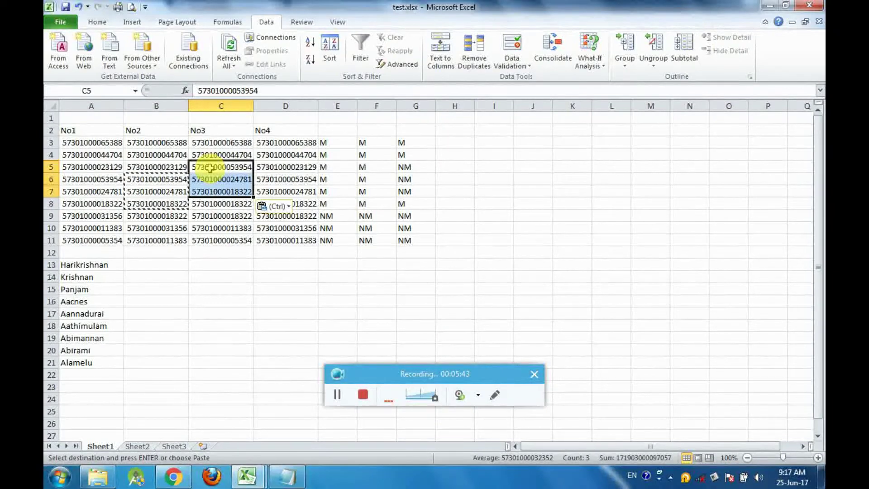
click(290, 143)
key(ctrl+v)
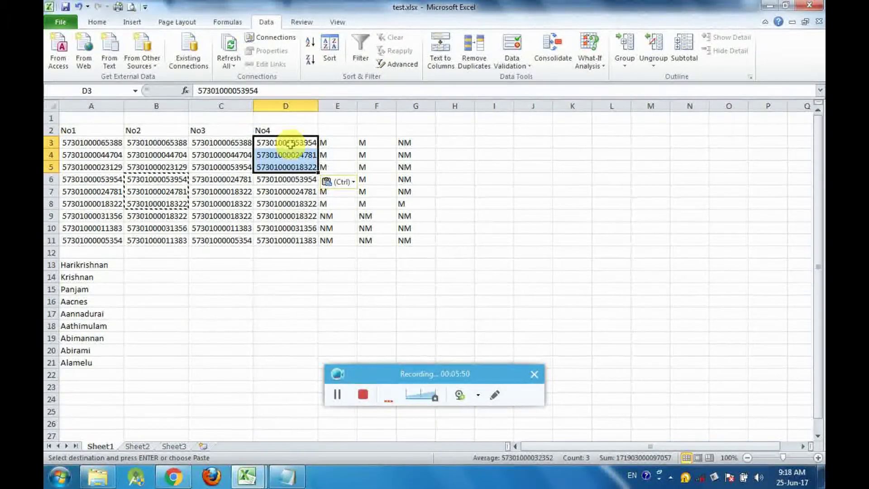
click(412, 153)
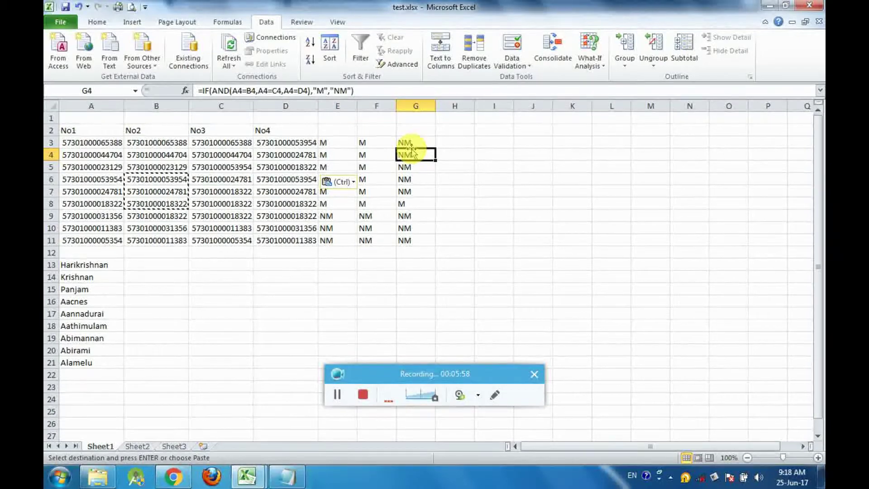
click(452, 143)
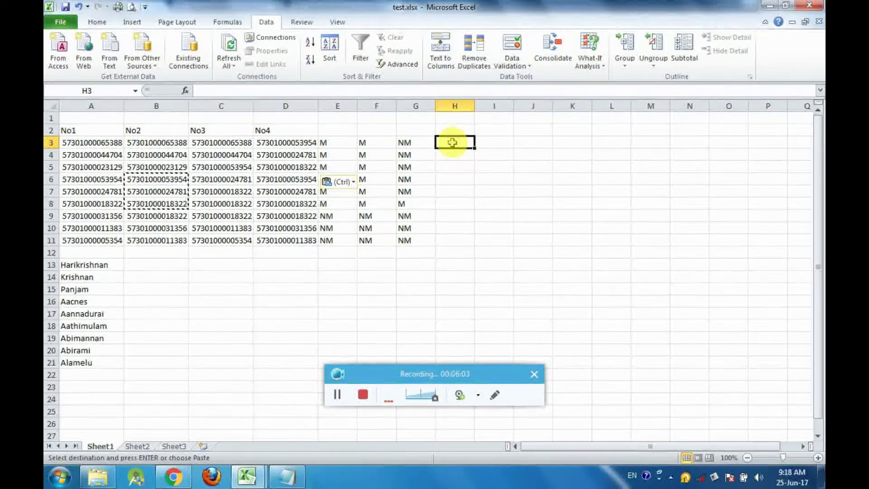
Step: Begin the H3 formula as =IF(OR(A3=B3, using the IF and OR suggestions
text(=if)
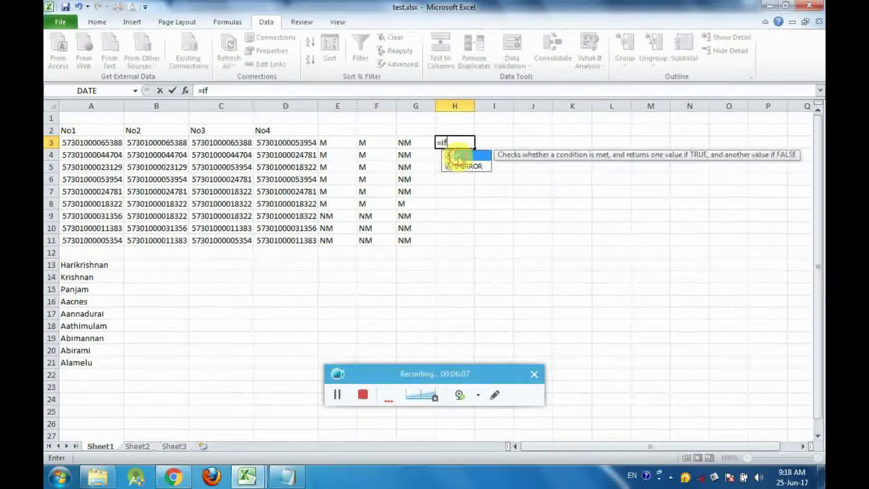
double_click(459, 156)
text(or)
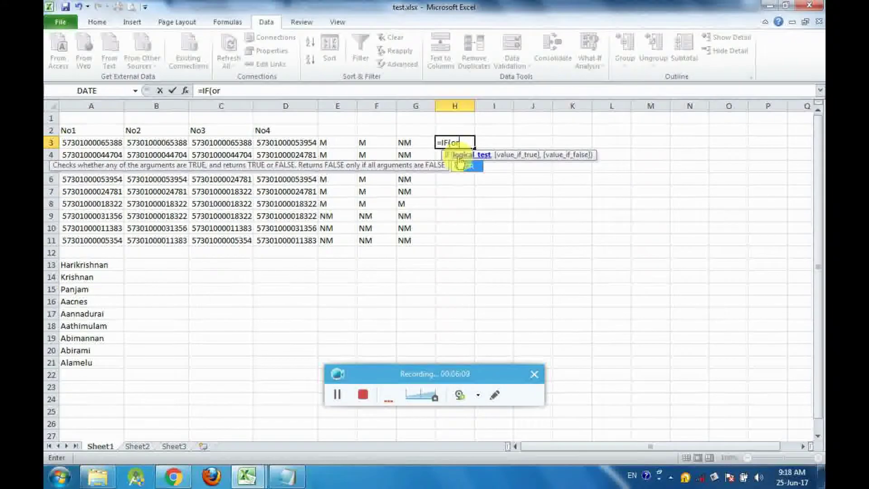
double_click(468, 166)
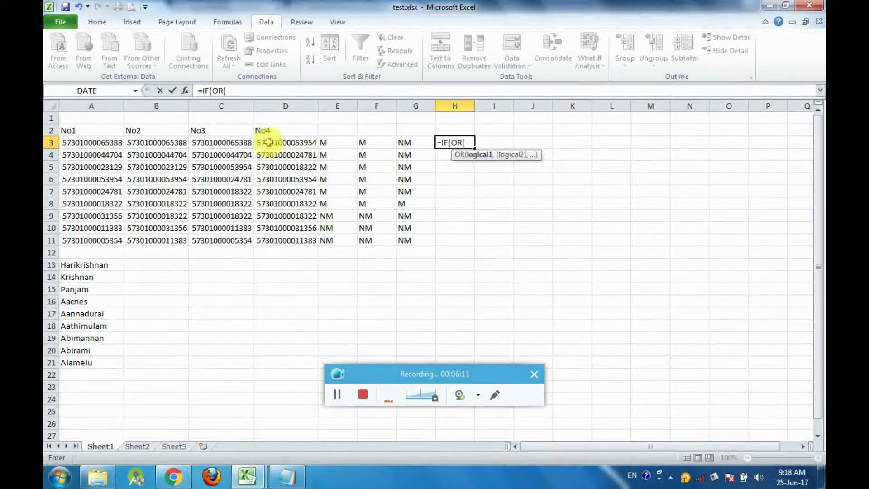
click(82, 143)
text(=)
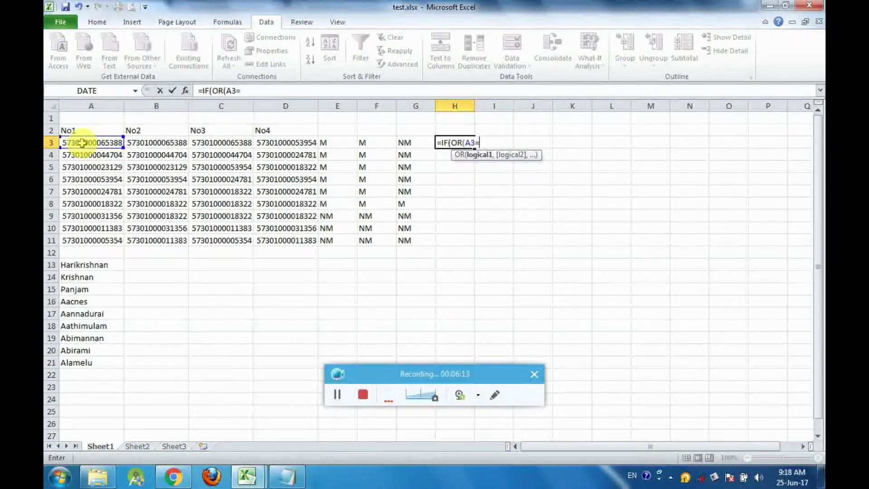
click(144, 143)
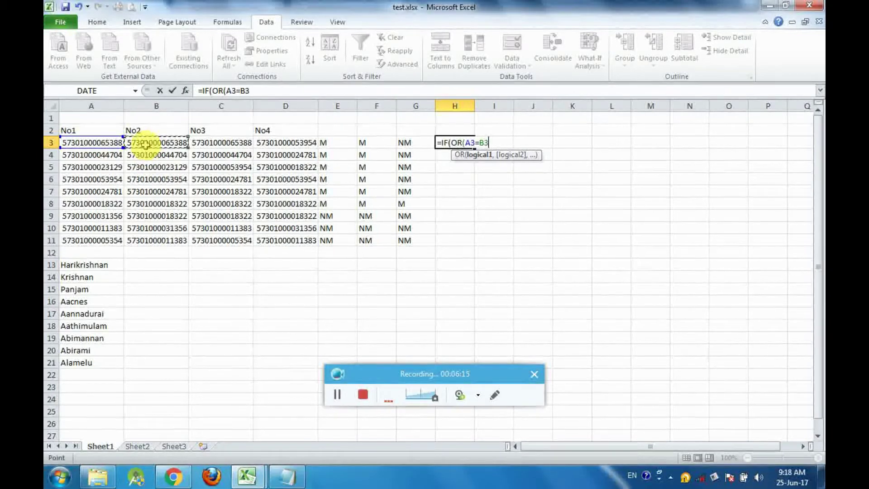
text(,)
Step: Finish the formula with A3=C3, A3=D3 and results "M"/"NM", then commit it
click(99, 143)
text(=)
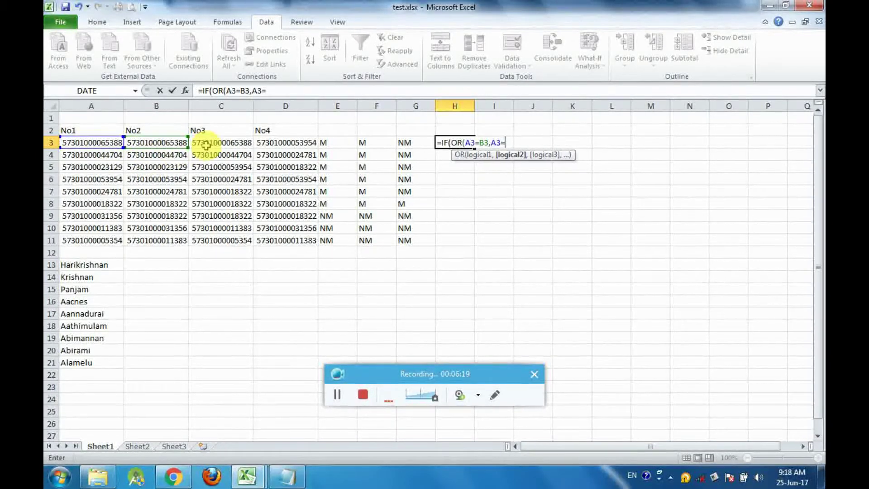
click(206, 145)
text(,)
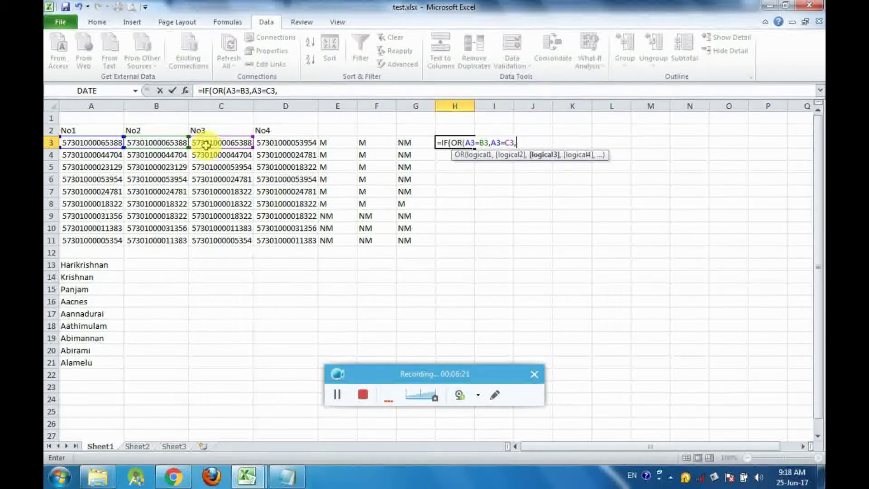
click(116, 142)
text(=)
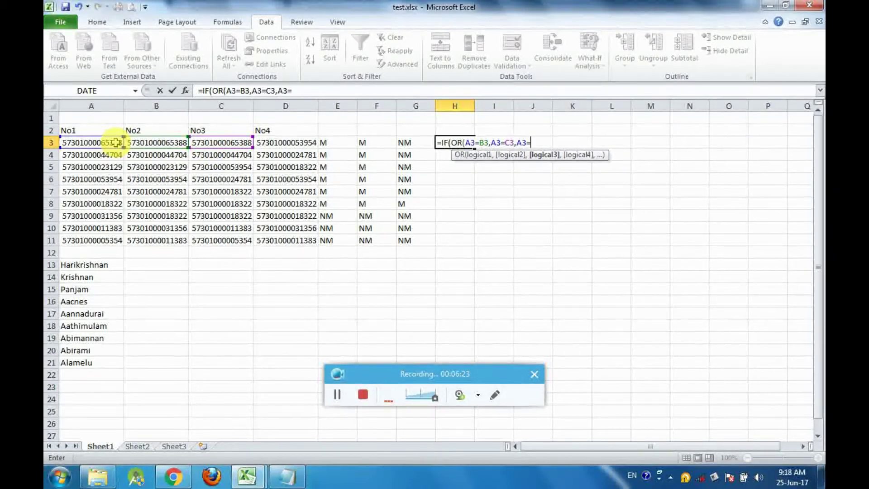
click(277, 144)
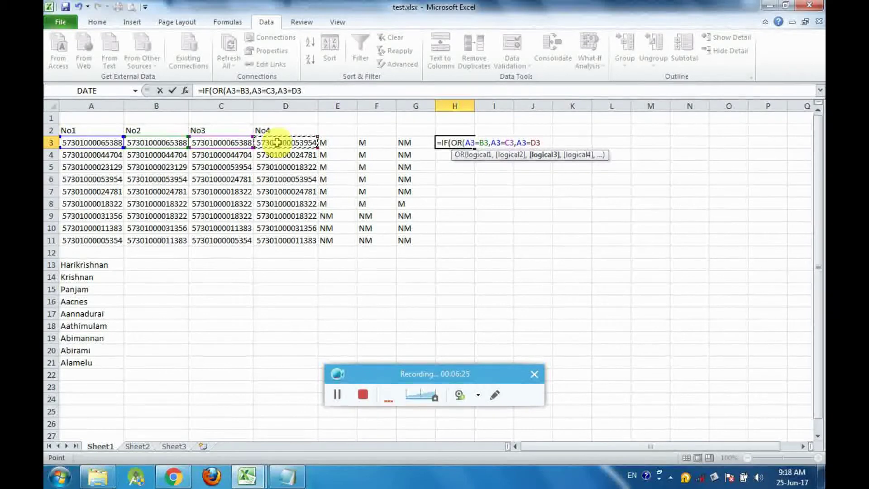
text(),")
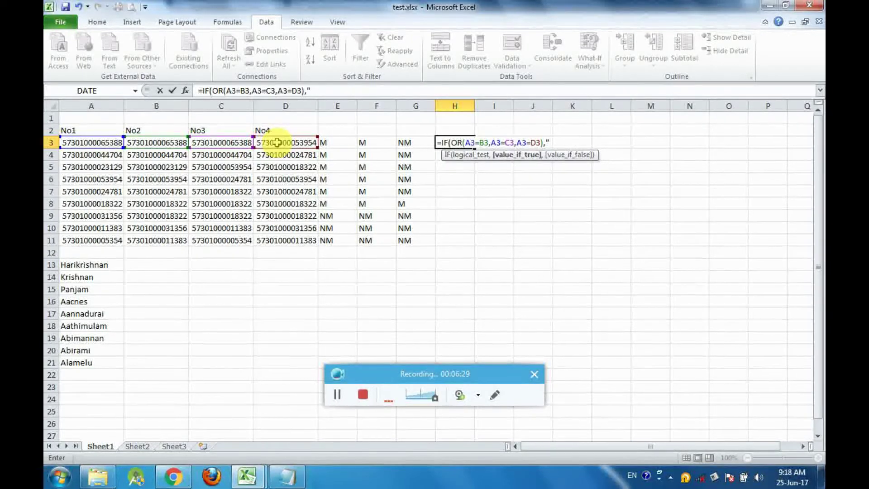
text(M")
text(,")
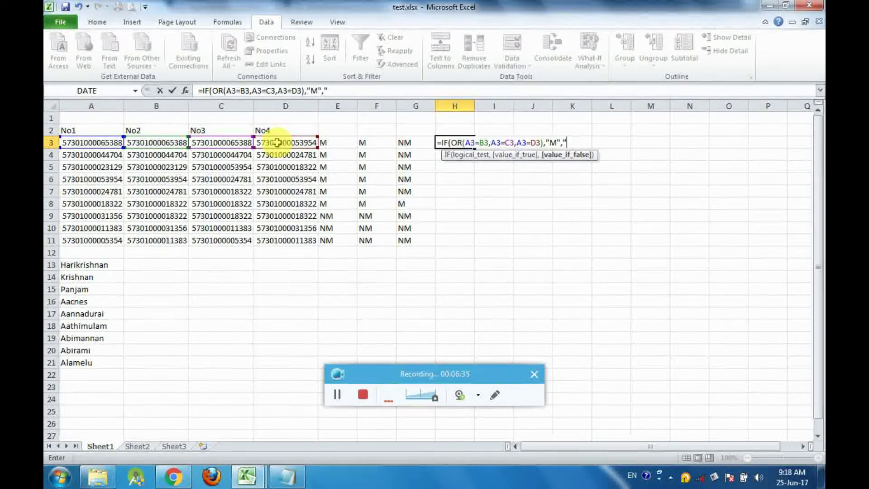
text(NM"))
key(Return)
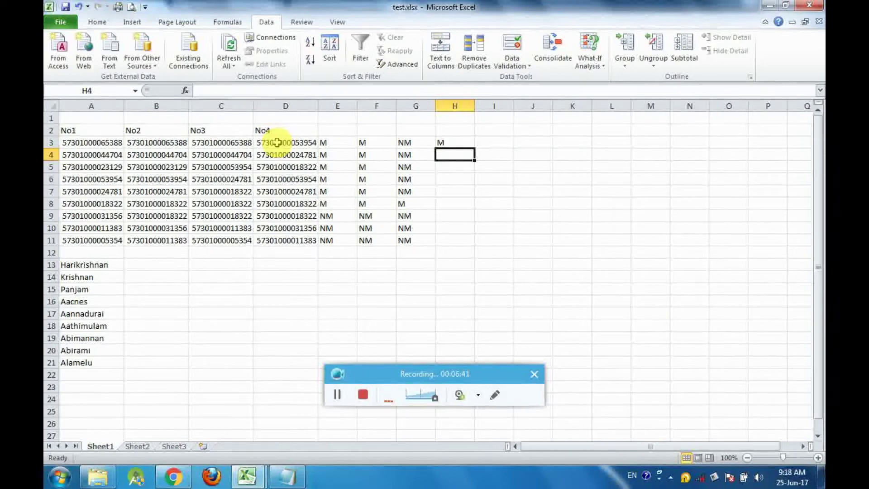
Step: Enter the headers AND in G2 and OR in H2, then return to H3
click(416, 128)
text(ANDq)
key(BackSpace)
key(Tab)
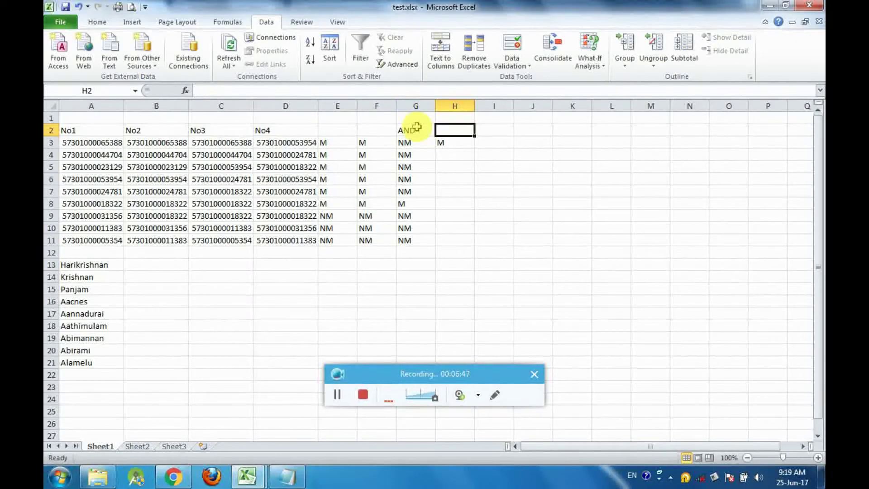
text(OR)
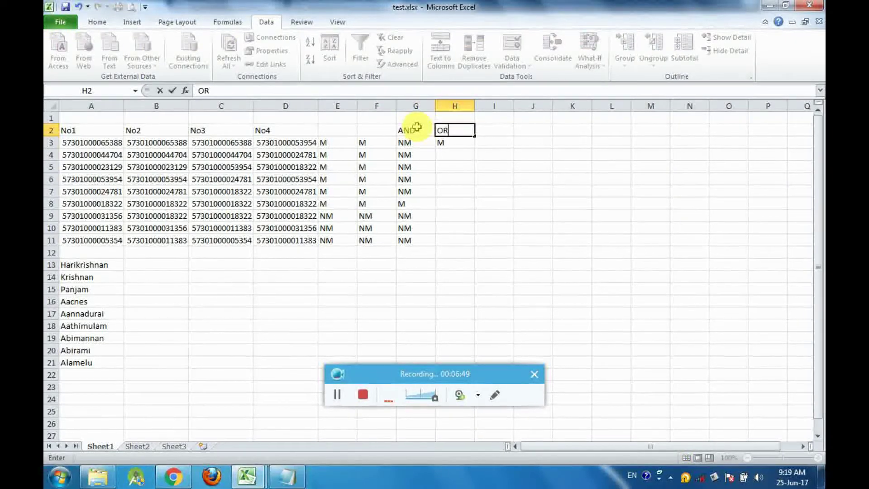
key(Return)
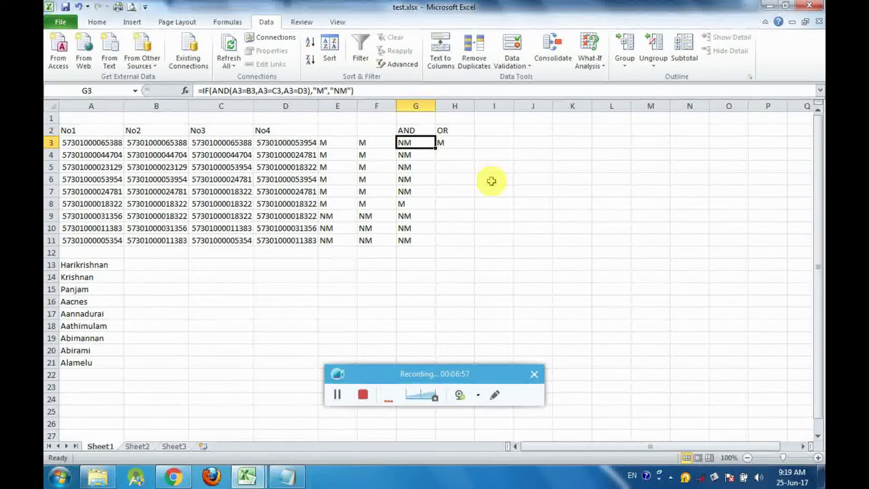
key(Right)
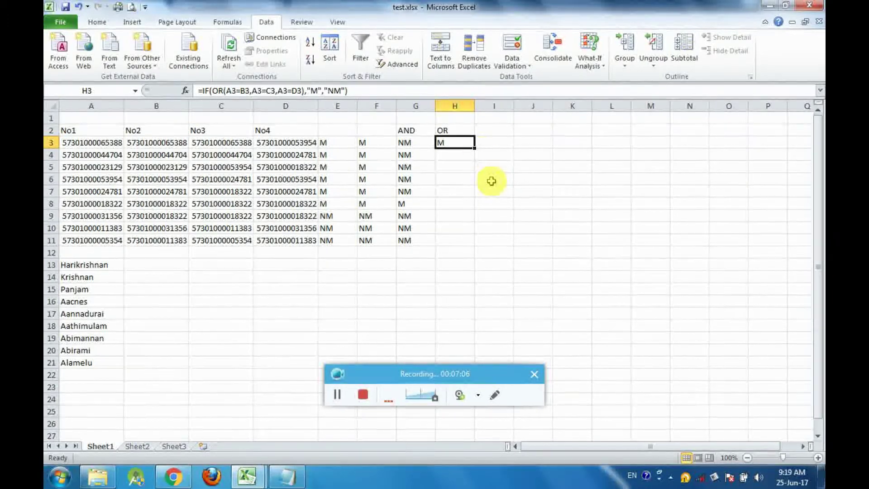
Step: Copy the H3 OR formula down to H11 with the fill handle
double_click(474, 148)
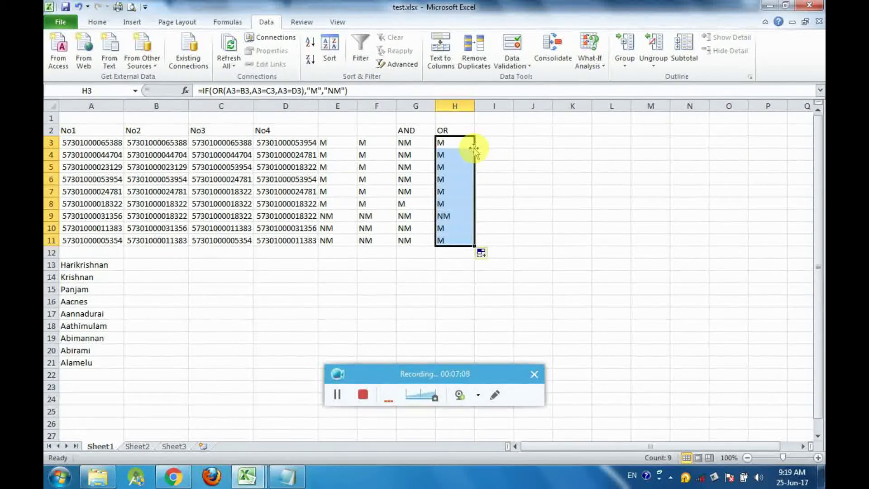